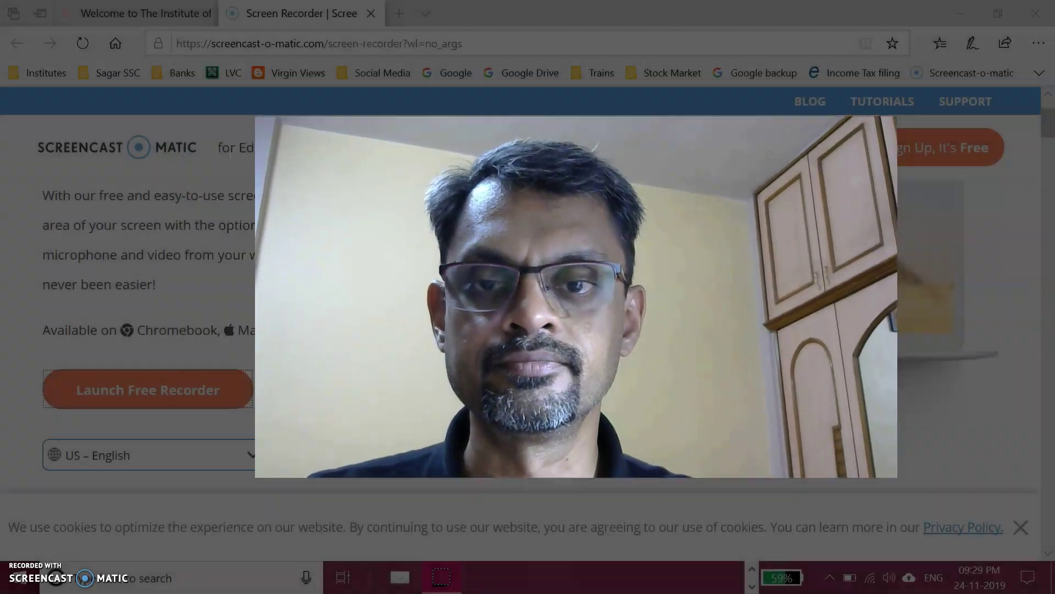
Switch from the recorder web page to the 'EBIT Indifference Point - Excel' window
key("alt+Tab")
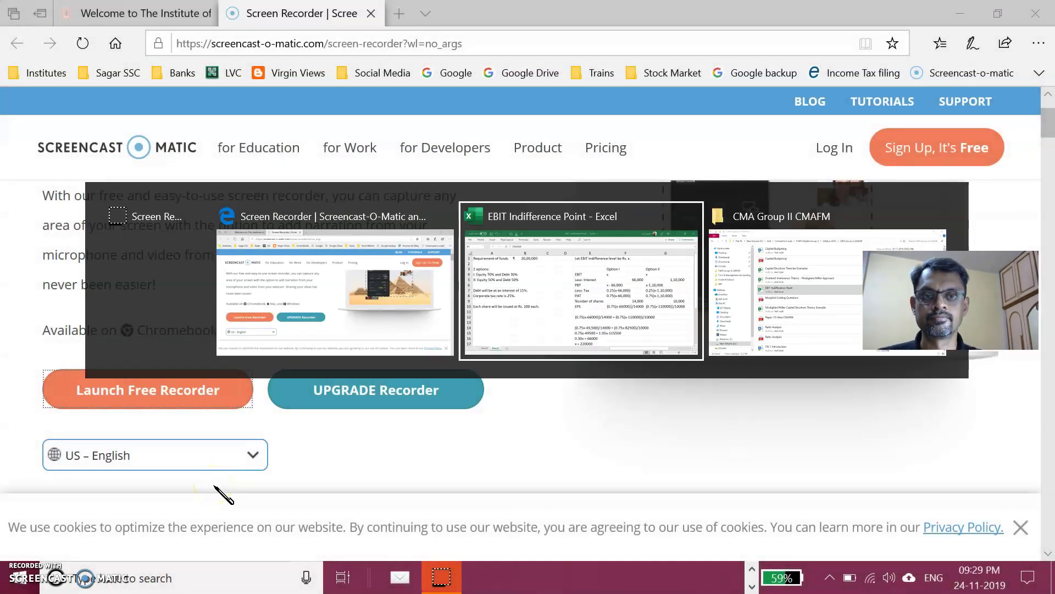
key("Tab")
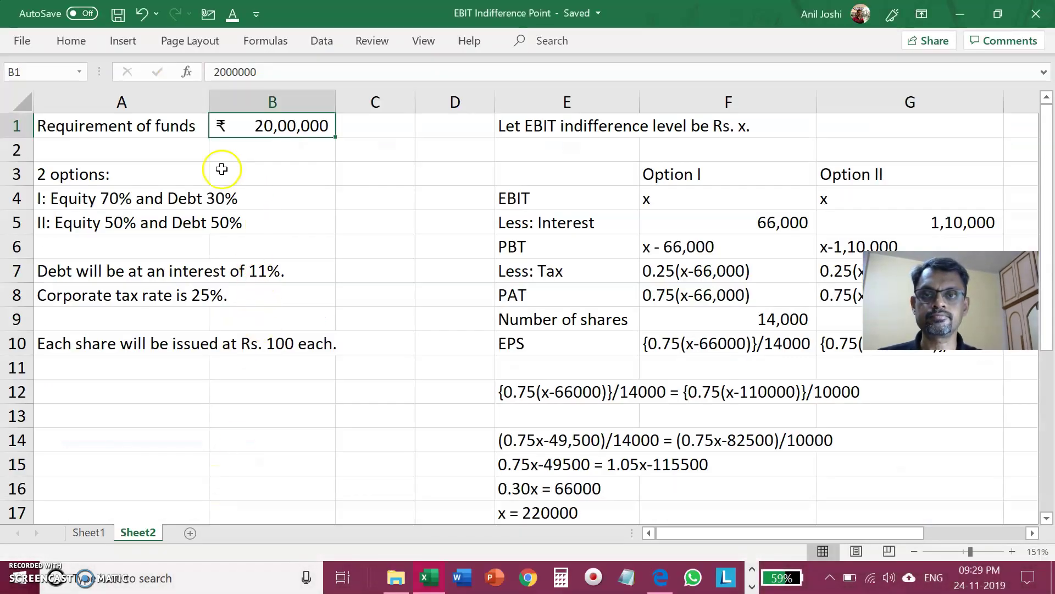
left_click(133, 127)
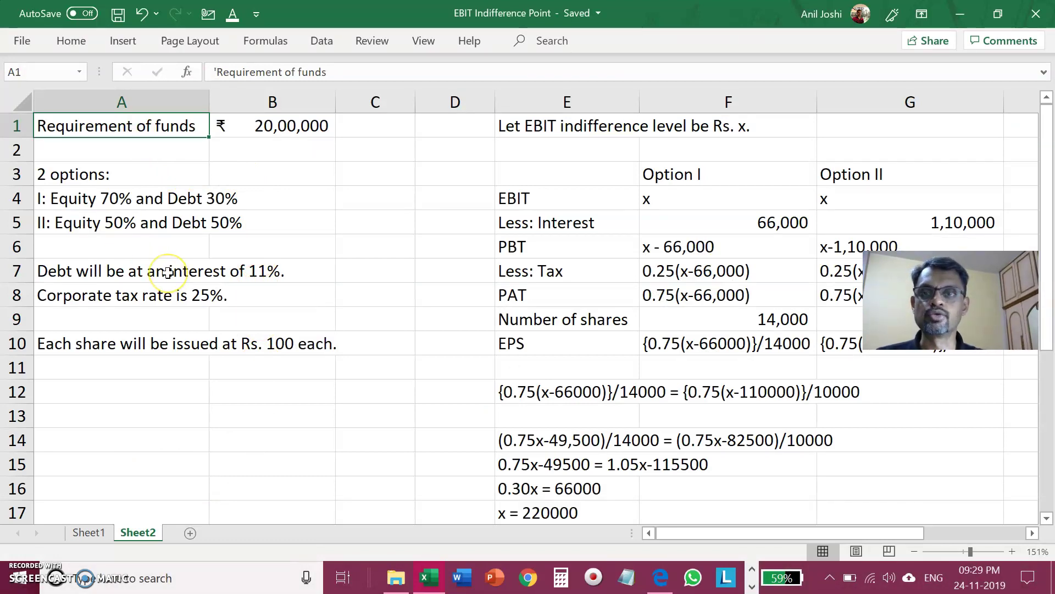
key("shift+Right")
key("shift+Down")
key("shift+Down")
key("shift+Down")
key("shift+Down")
key("shift+Down")
key("shift+Down")
key("shift+Down")
key("shift+Down")
key("shift+Down")
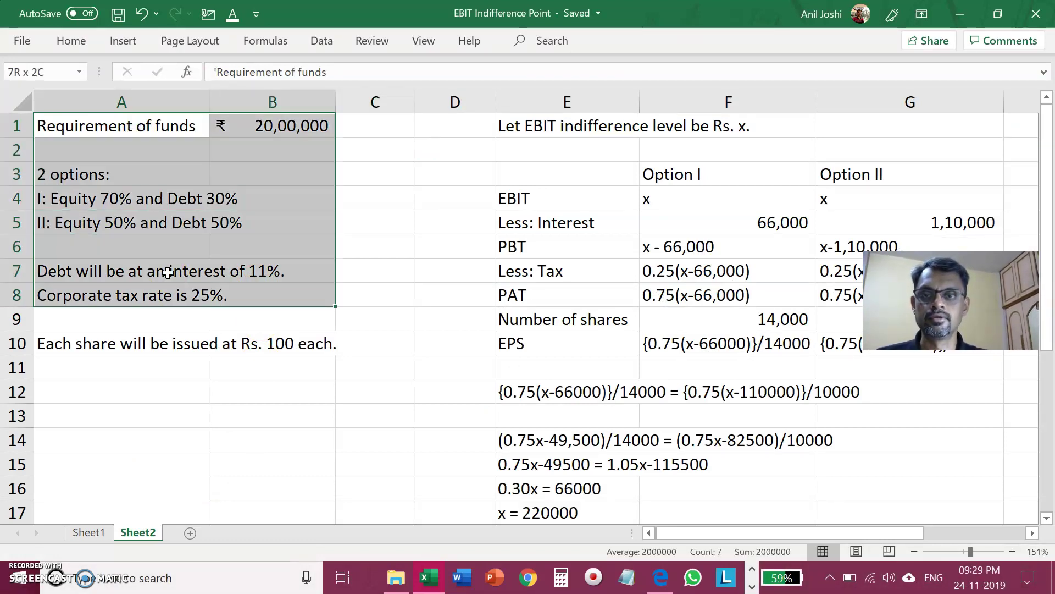
key("shift+Right")
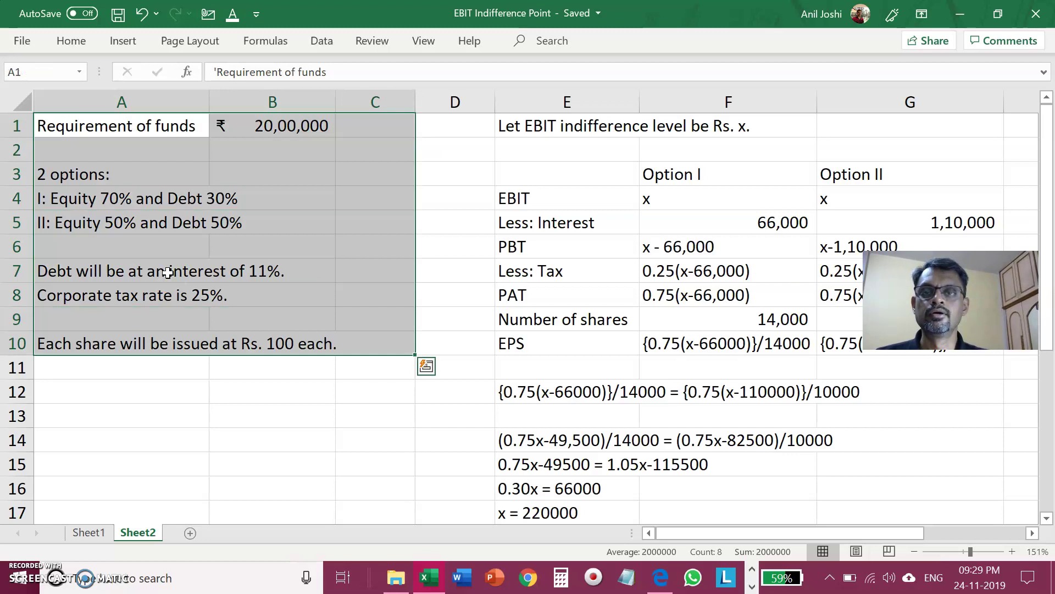
left_click(239, 155)
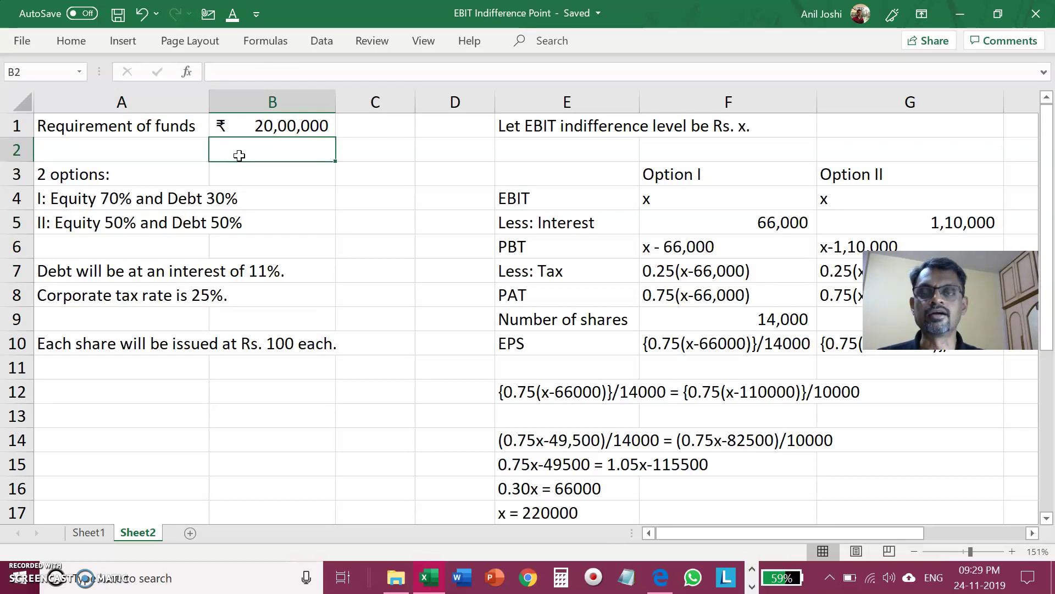
key("Down")
key("Down")
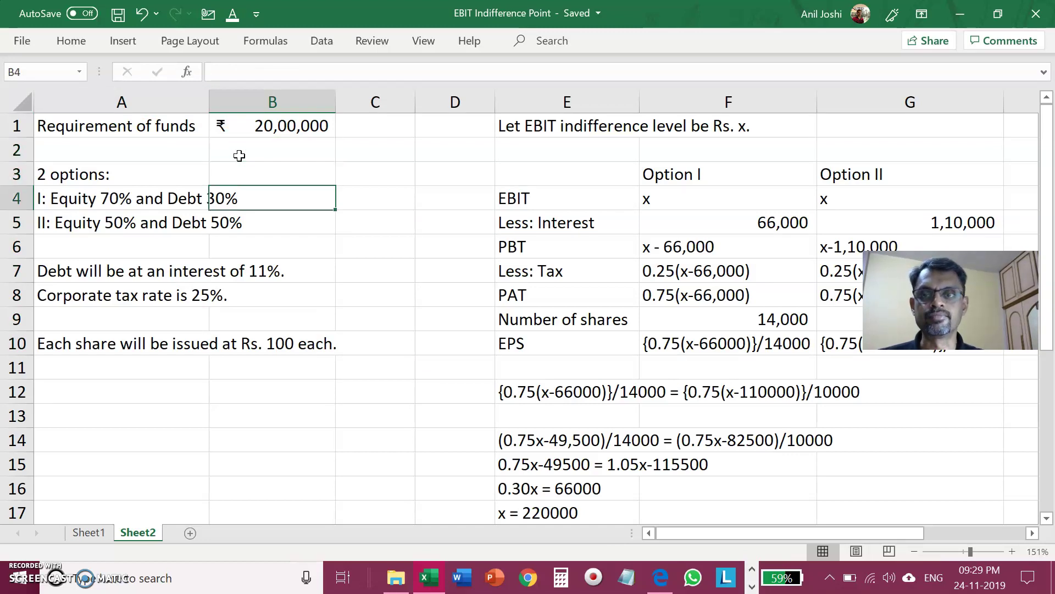
key("Left")
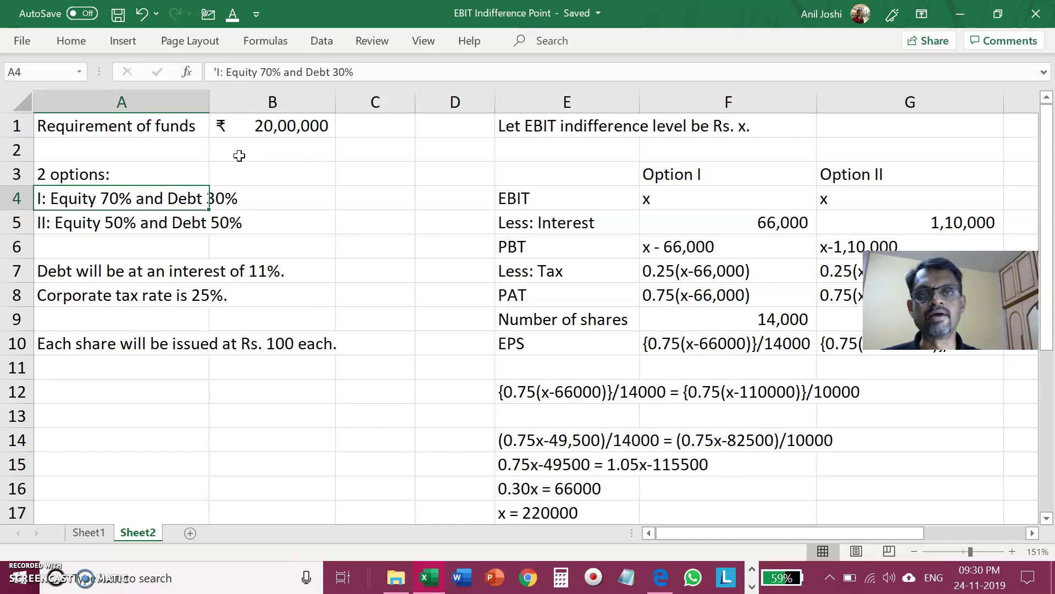
key("Down")
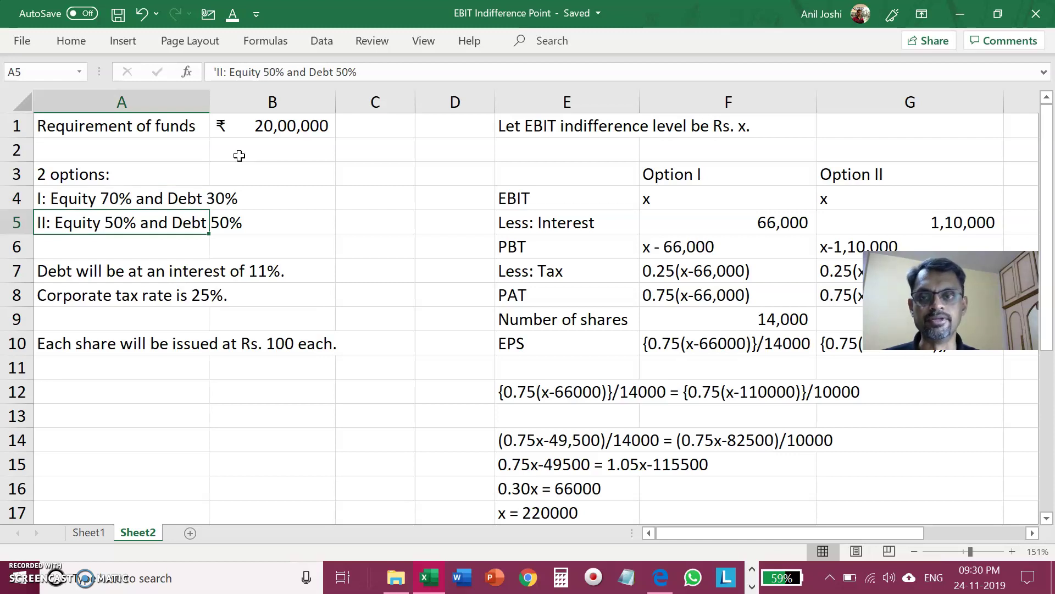
key("Down")
key("Down")
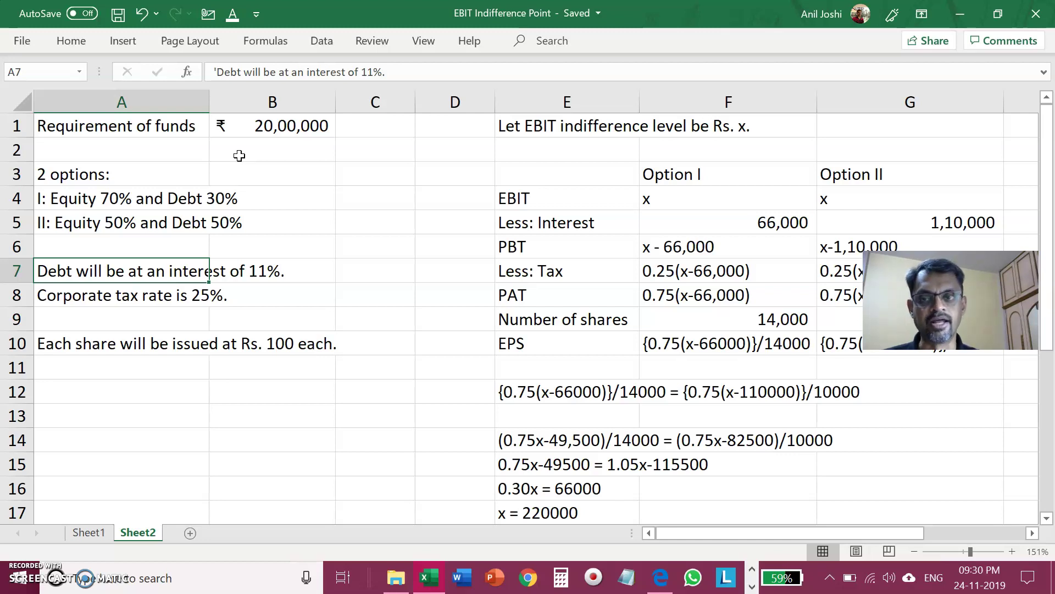
key("Down")
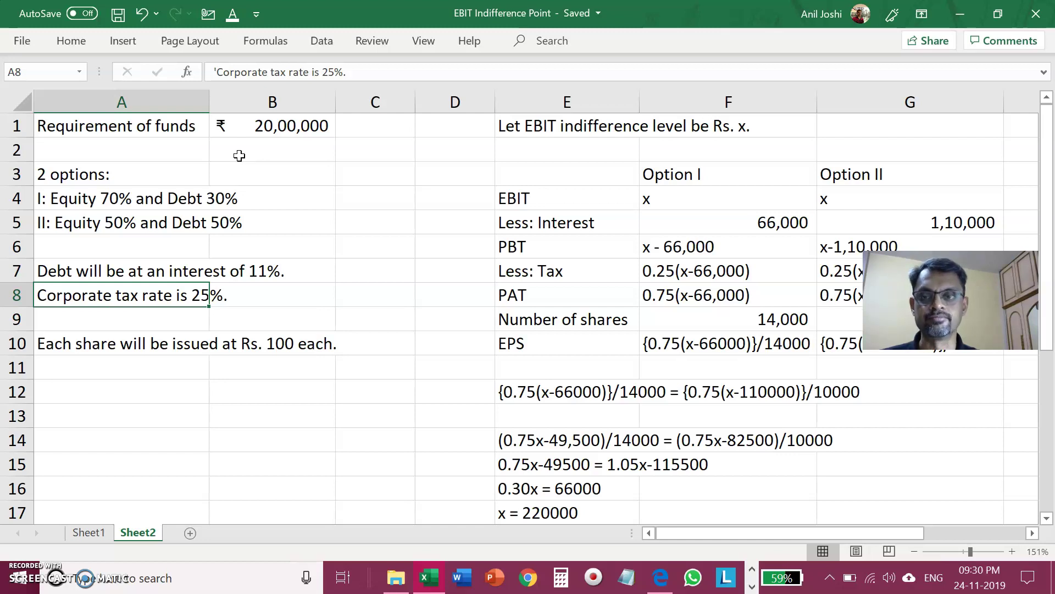
key("Down")
key("Down")
key("Up")
key("Up")
key("Up")
key("Up")
key("Up")
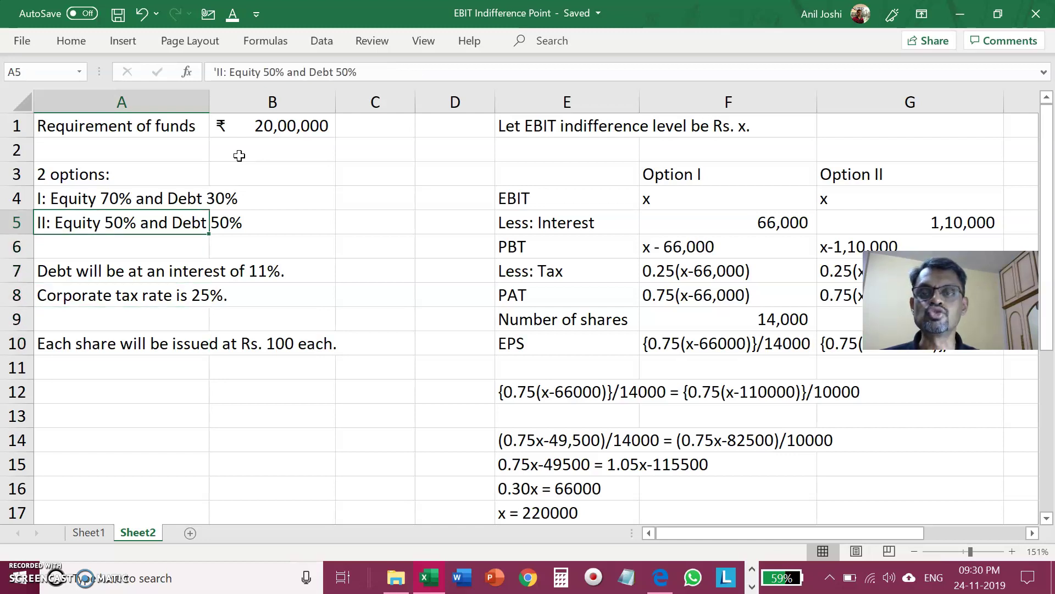
key("Down")
key("Down")
key("Down")
key("Down")
key("Down")
key("Down")
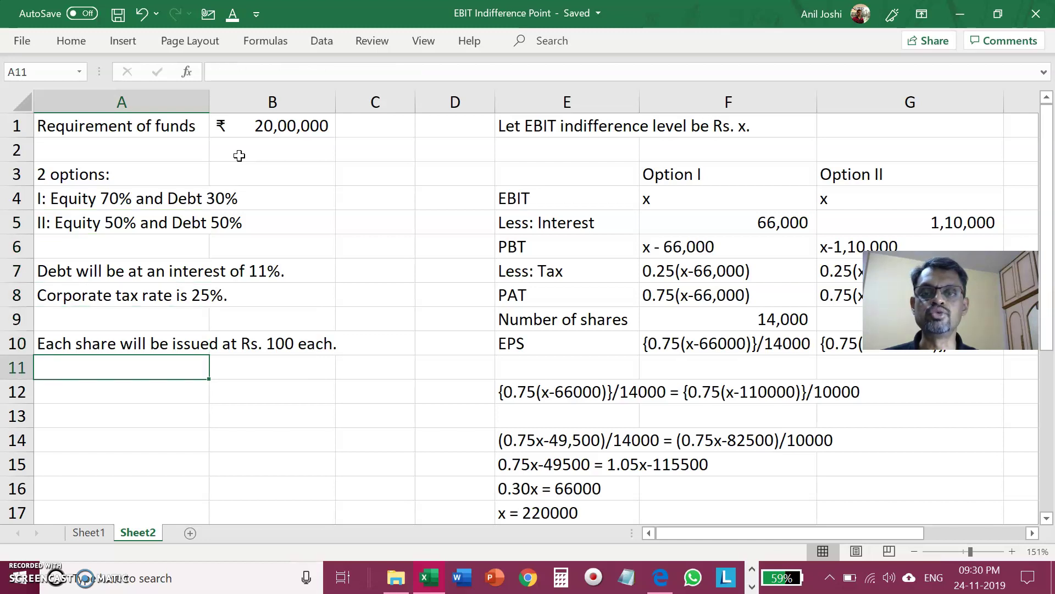
key("Up")
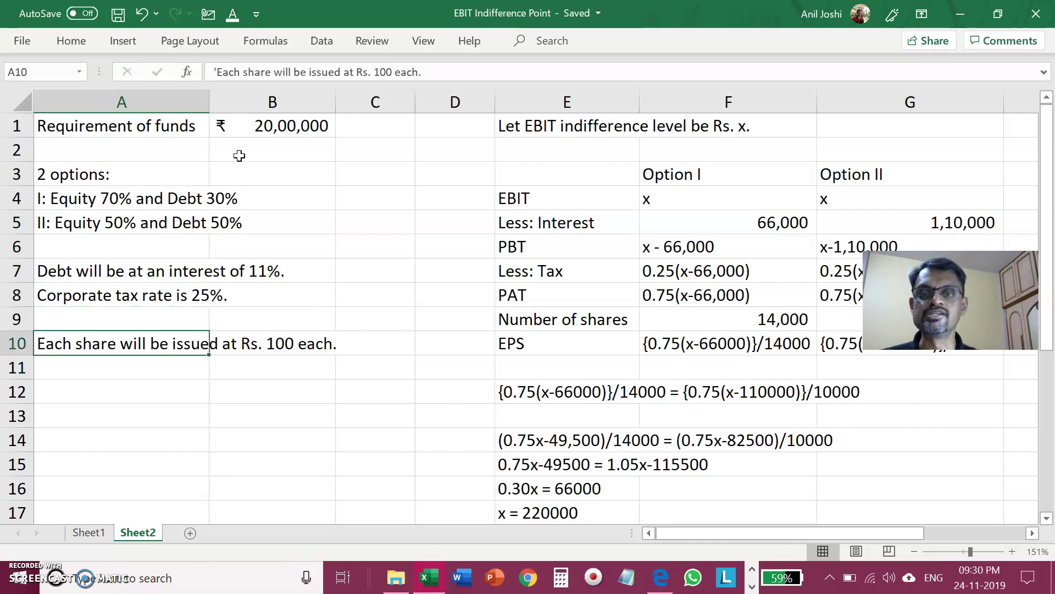
key("Right")
key("Right")
key("Left")
key("Left")
key("Up")
key("Up")
key("Up")
key("Up")
key("Up")
key("Up")
key("shift+Down")
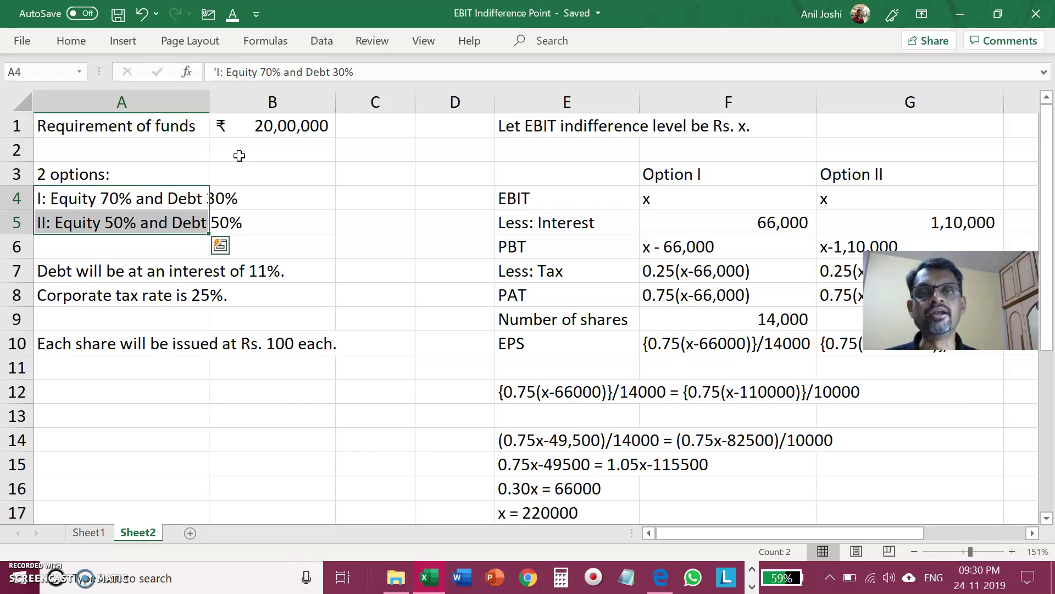
key("Right")
key("Right")
key("Right")
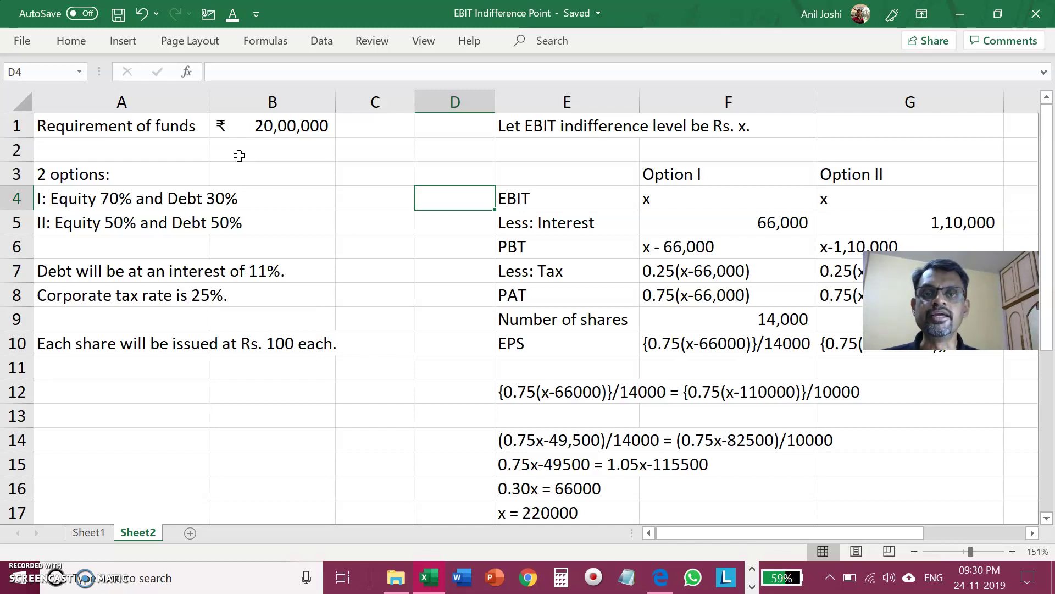
key("Left")
key("Left")
key("Left")
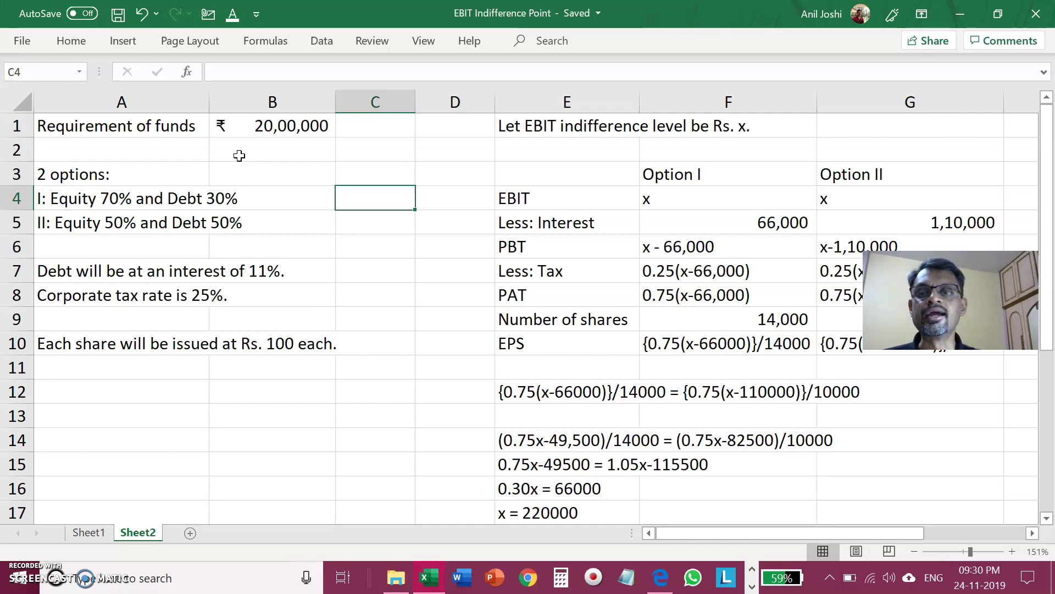
key("shift+Down")
key("shift+Right")
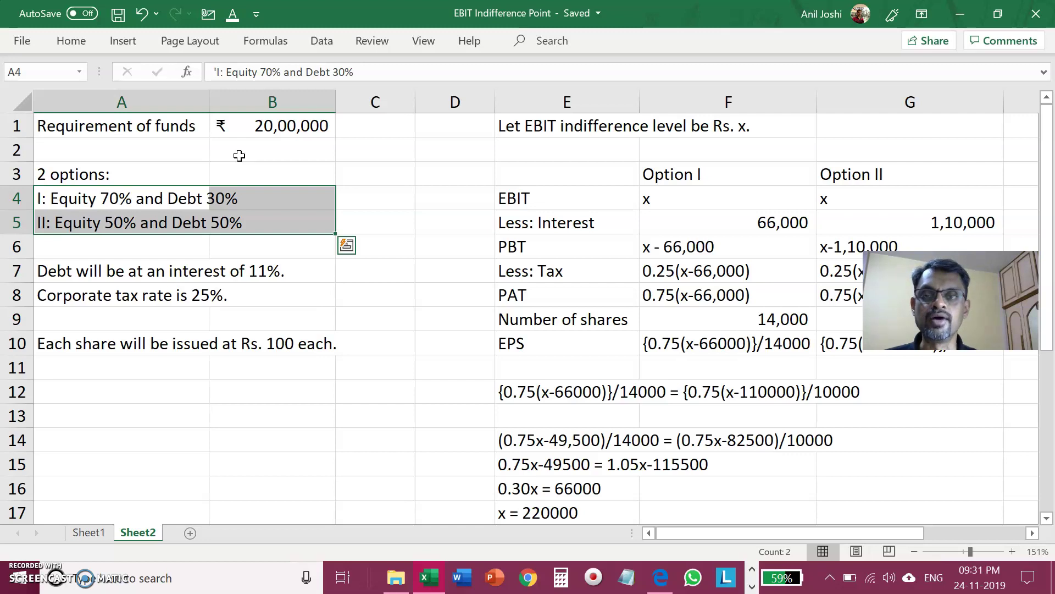
key("Left")
key("Down")
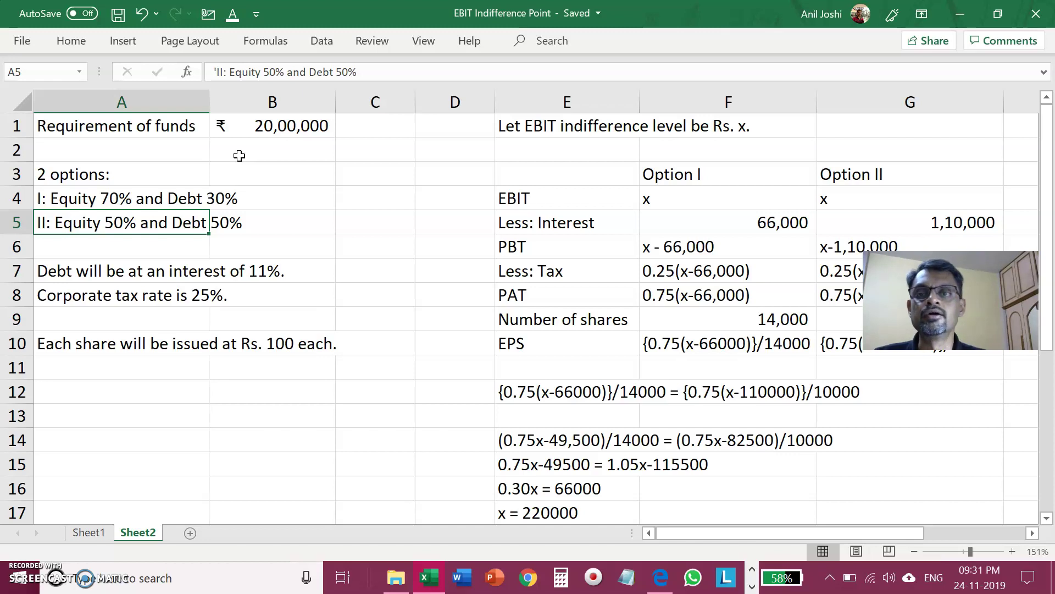
key("Up")
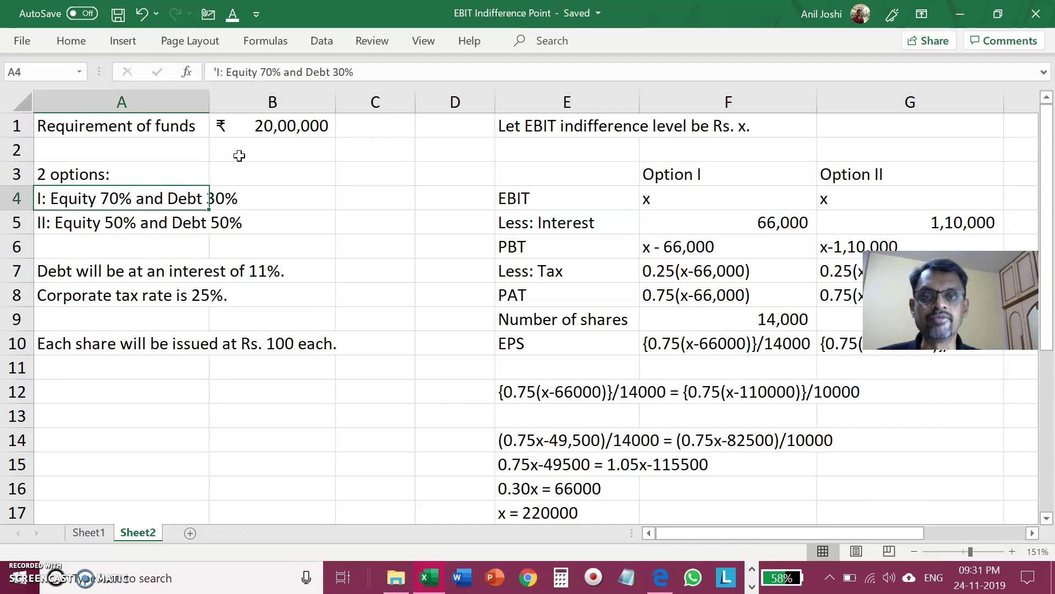
key("Down")
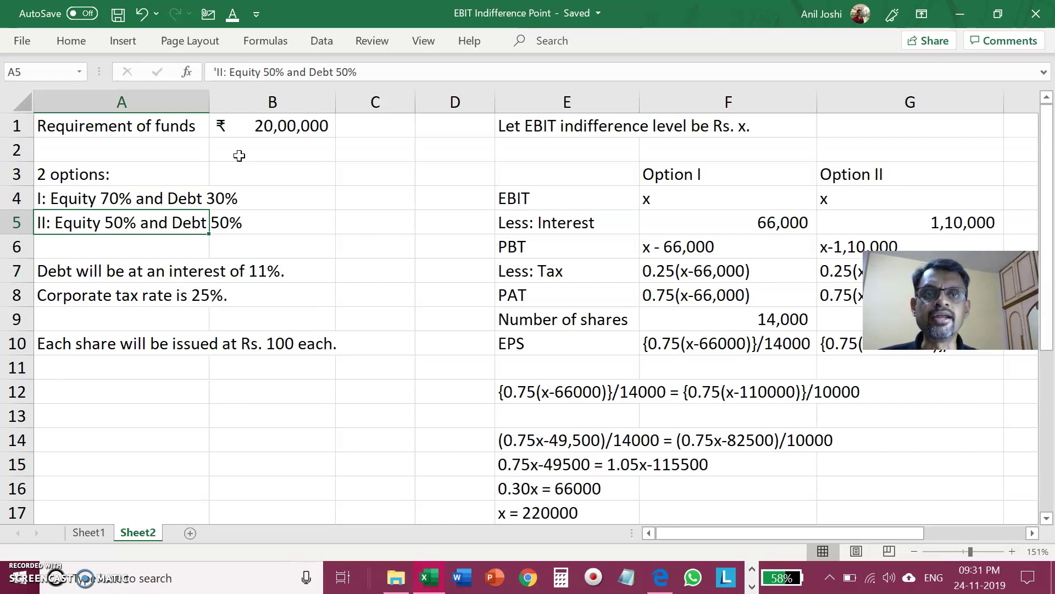
key("Right")
key("Right")
key("Right")
key("Right")
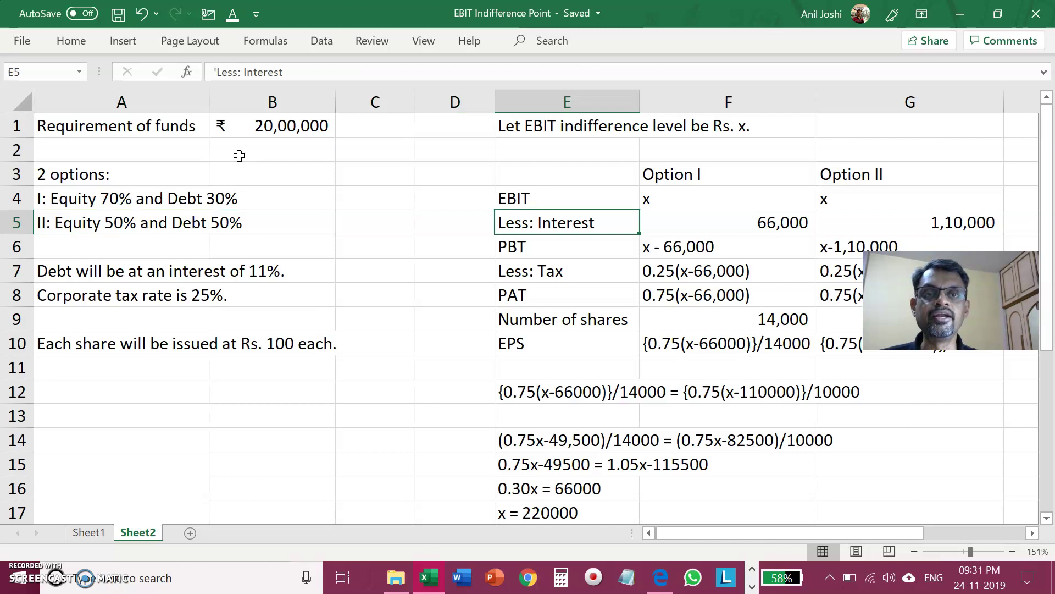
key("Right")
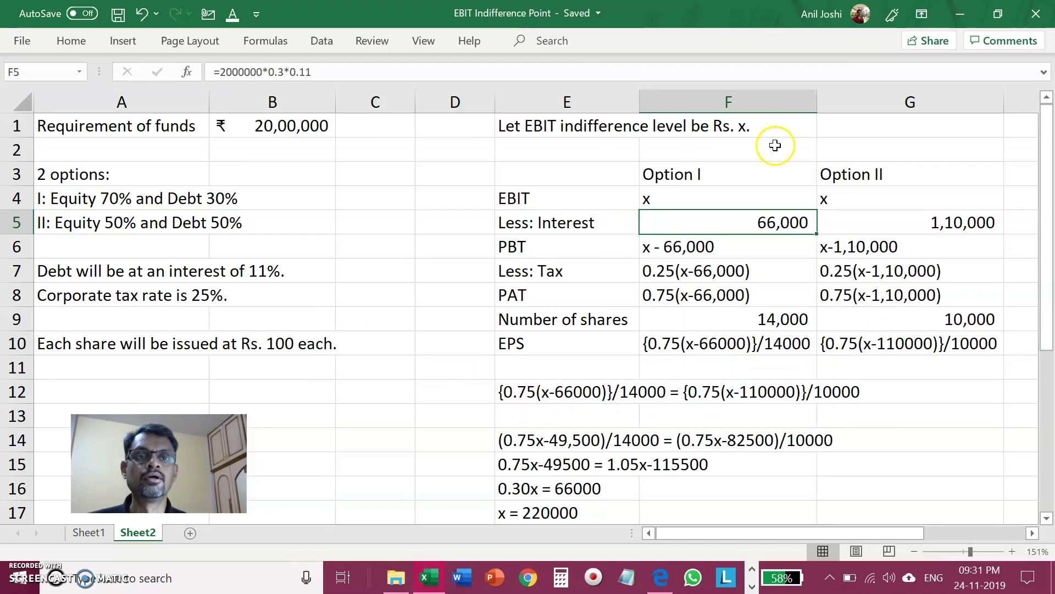
left_click(725, 176)
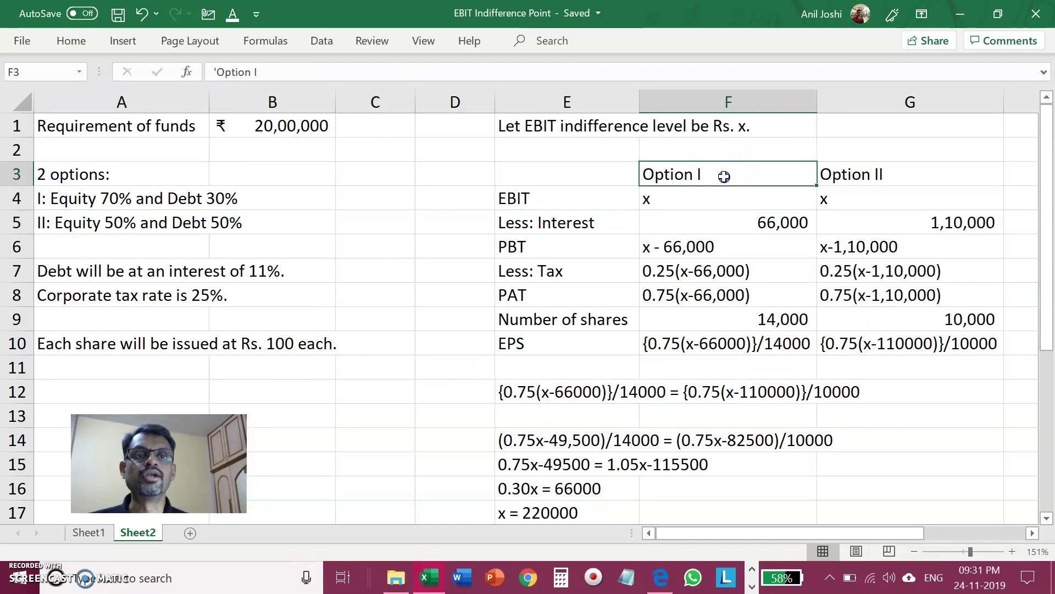
left_click(556, 129)
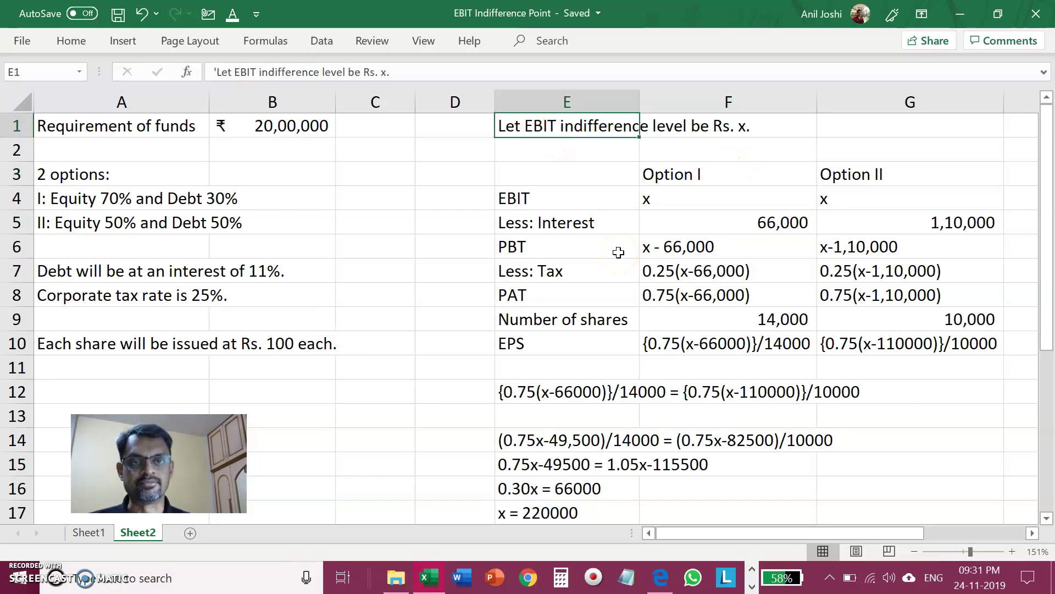
key("Down")
key("Down")
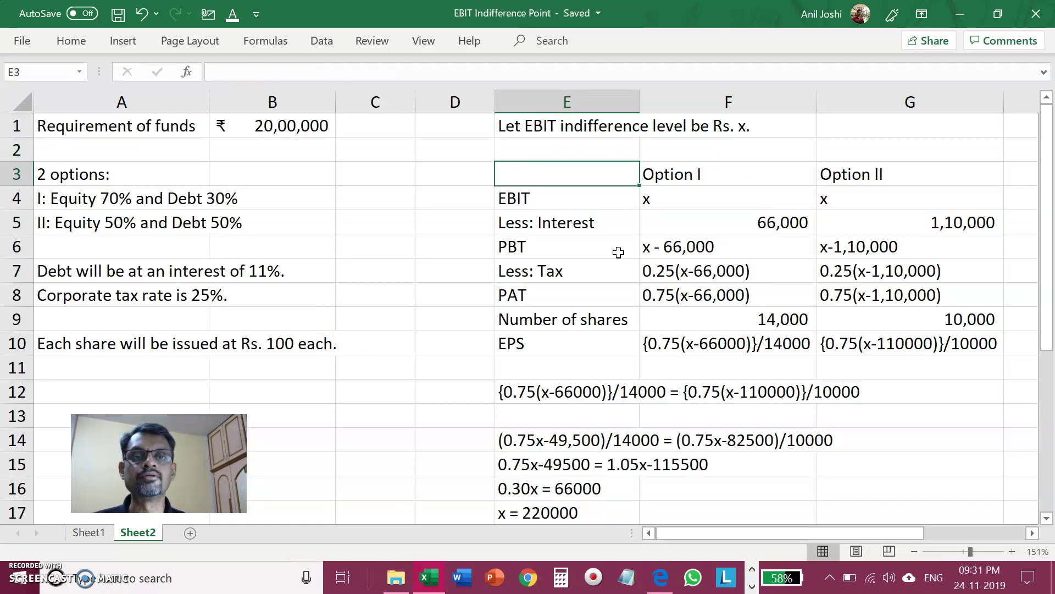
key("Up")
key("Up")
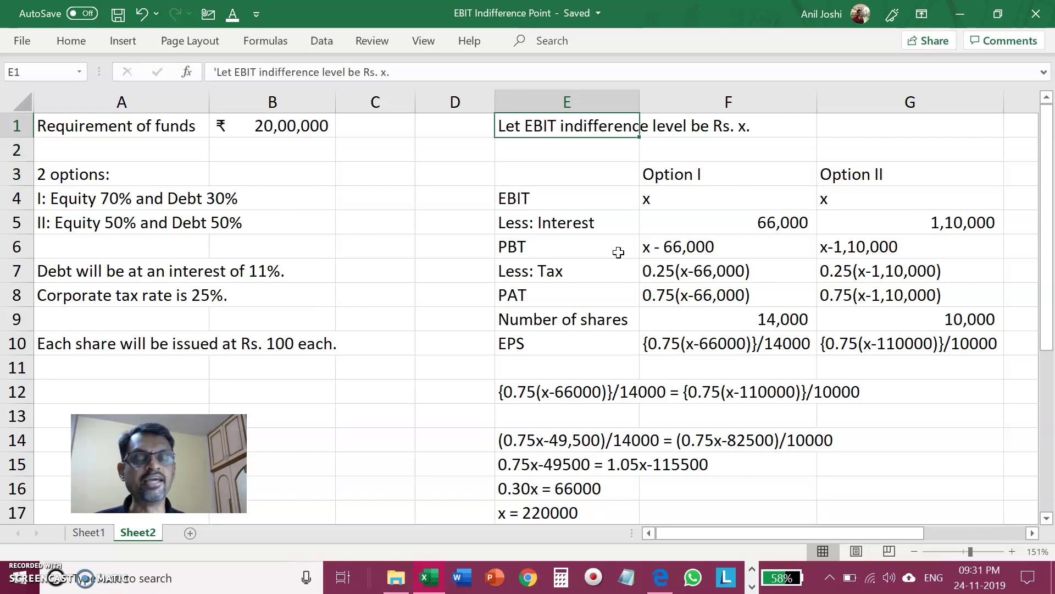
key("Down")
key("Down")
key("Right")
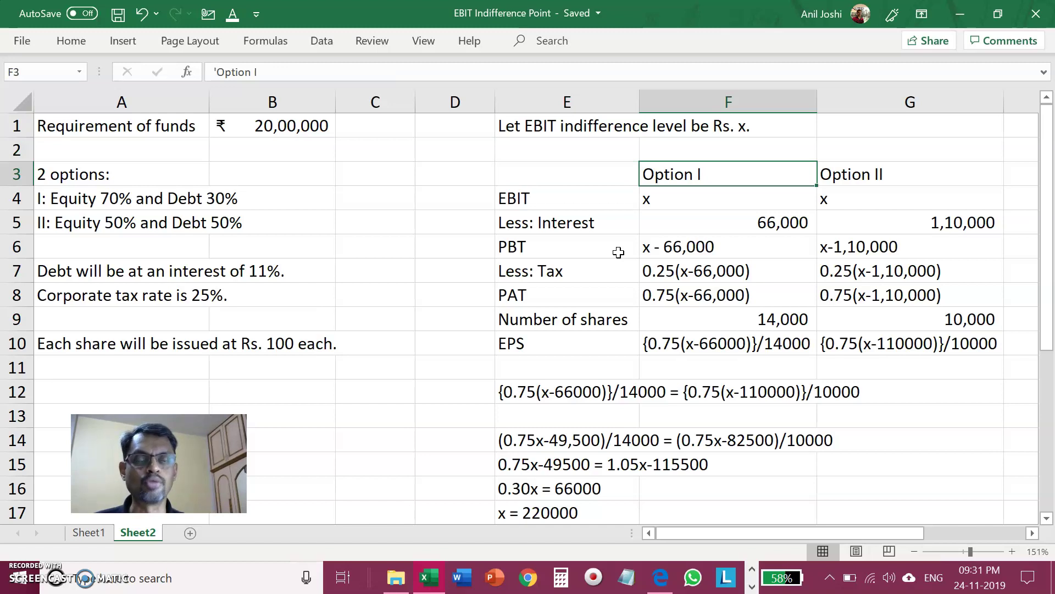
key("Right")
key("Left")
key("Down")
key("Up")
key("Right")
key("Left")
key("Down")
key("shift+Right")
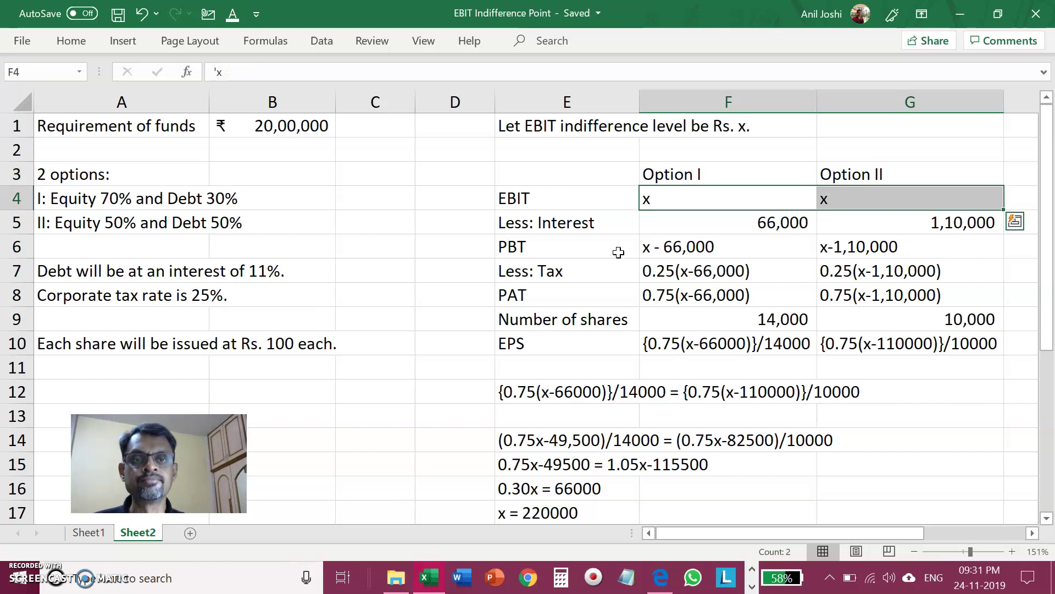
key("Down")
key("Left")
key("Left")
key("Right")
key("Right")
key("Up")
key("Up")
key("Left")
key("Left")
key("Left")
key("Left")
key("Up")
key("Up")
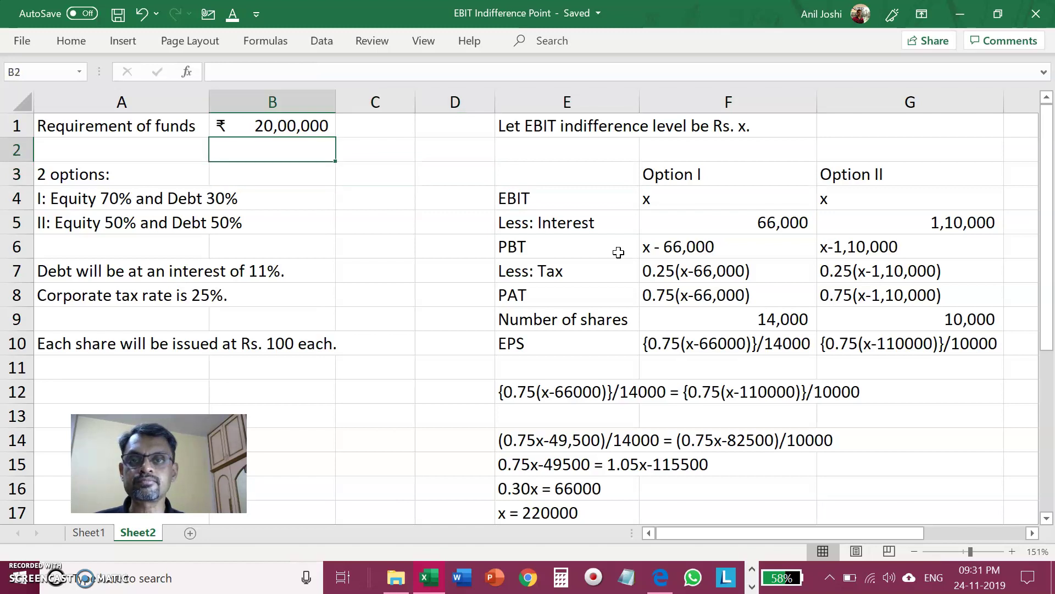
key("Down")
key("Down")
key("Down")
Check Option I's interest in C4 with =2000000*.30*.11 (66000), then clear it
key("Right")
type("=")
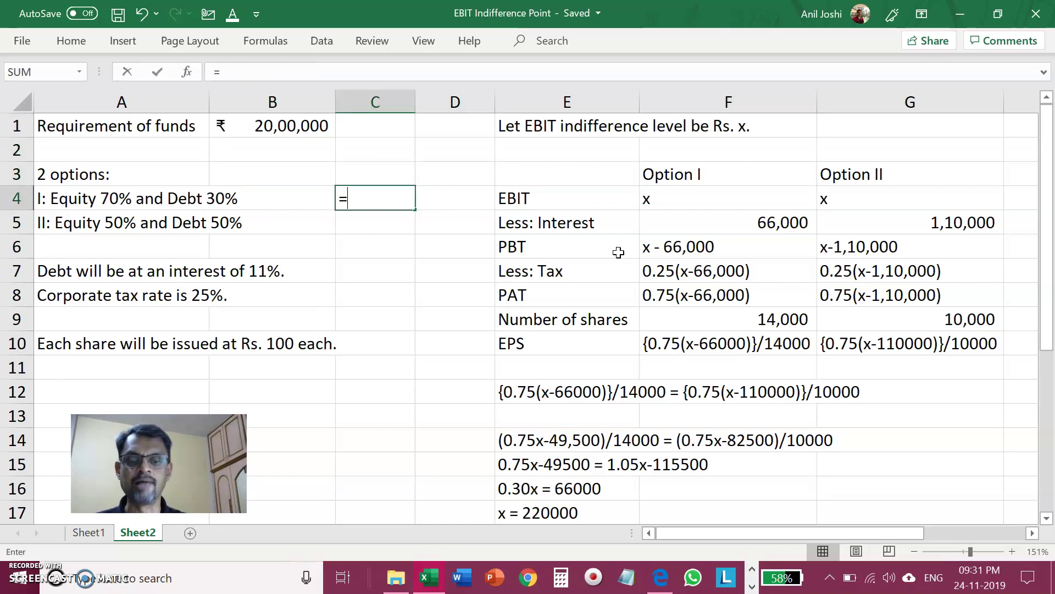
type("2000000*")
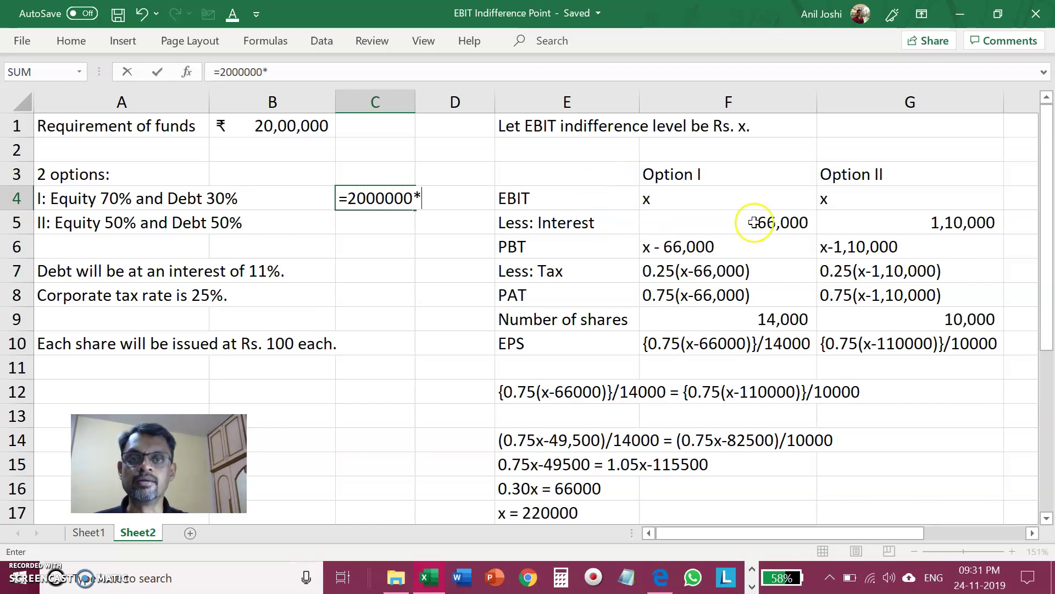
type(".30")
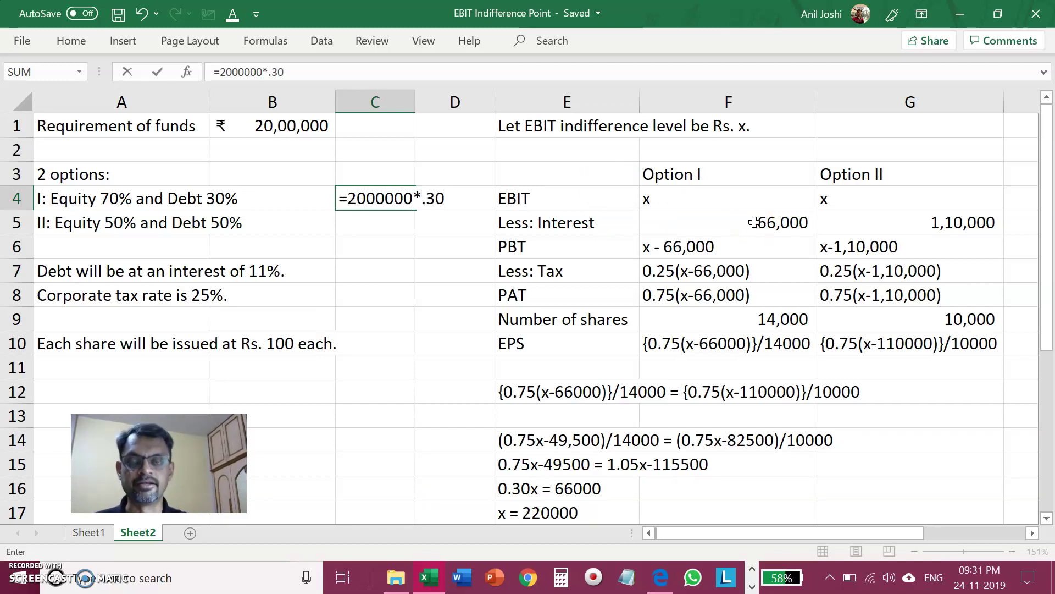
type("*")
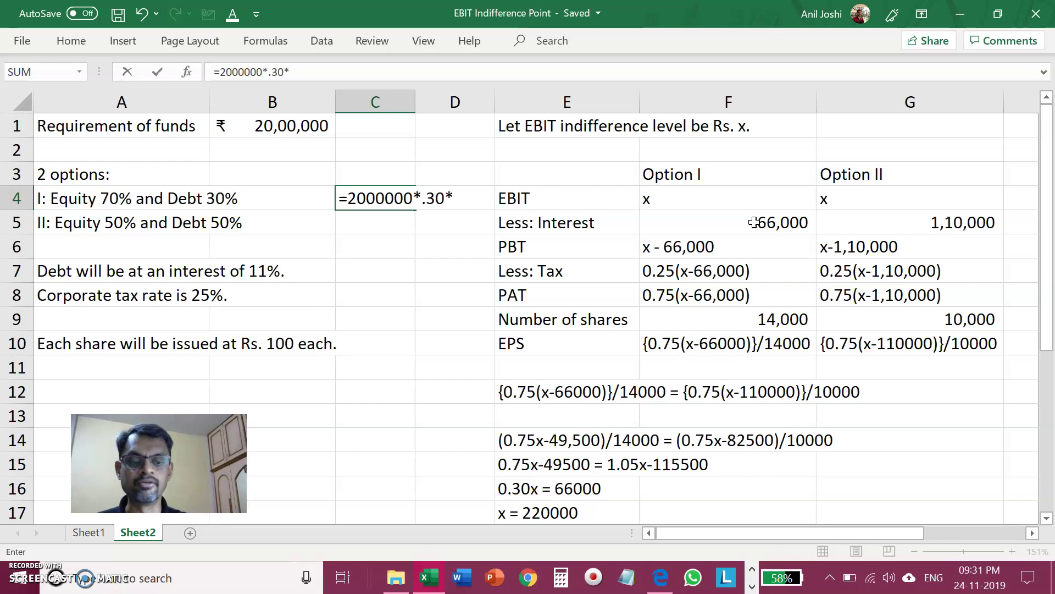
type(".11")
key("ctrl+Return")
key("Delete")
key("Right")
key("Right")
key("Down")
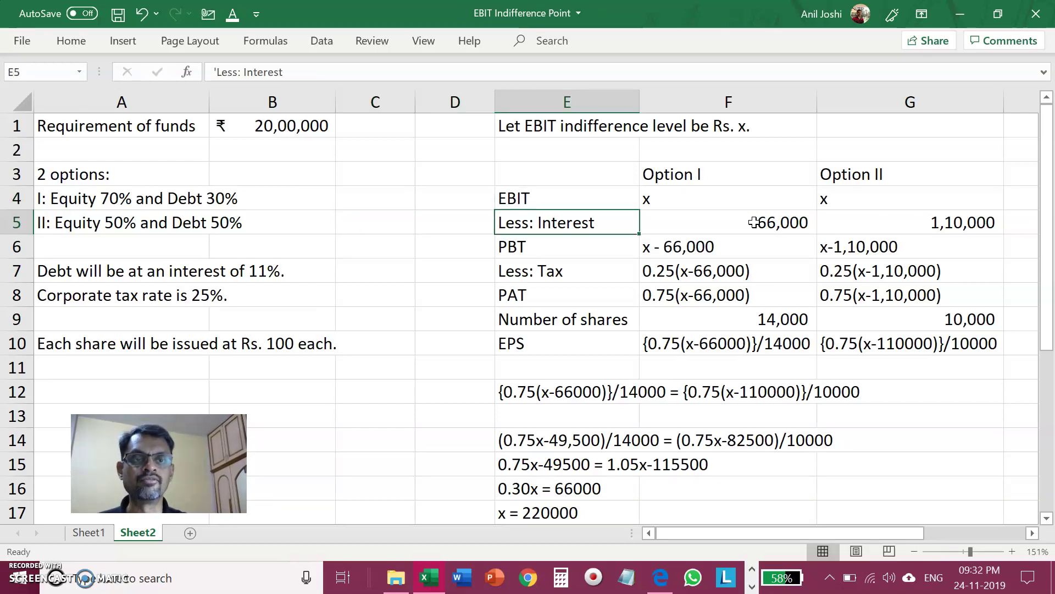
key("Right")
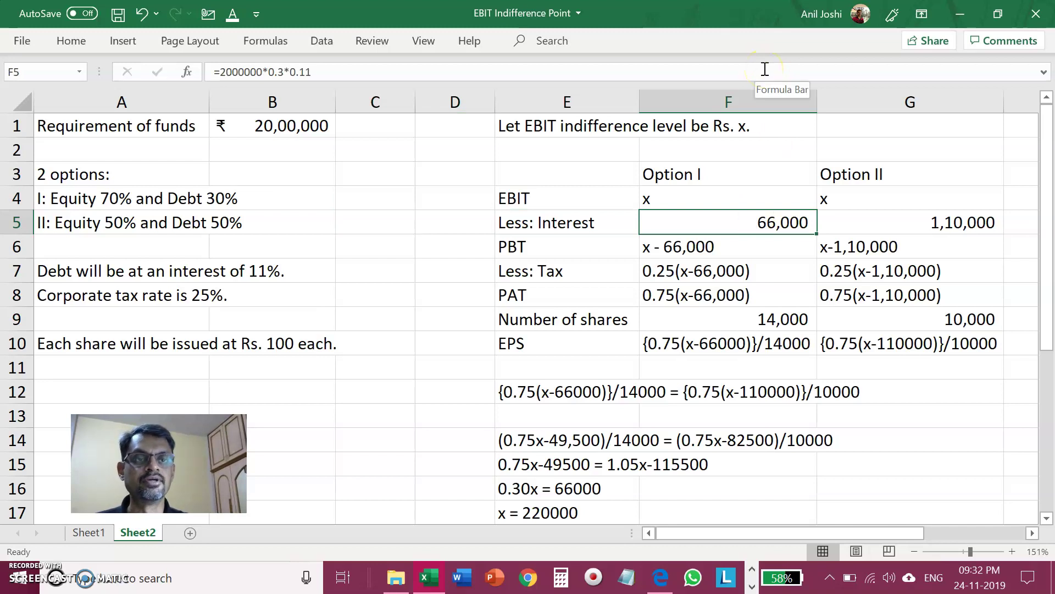
Check Option II's interest in C5 with =2000000*.50*.11 (110000), then clear it
key("Left")
key("Left")
key("Left")
type("=2000000*")
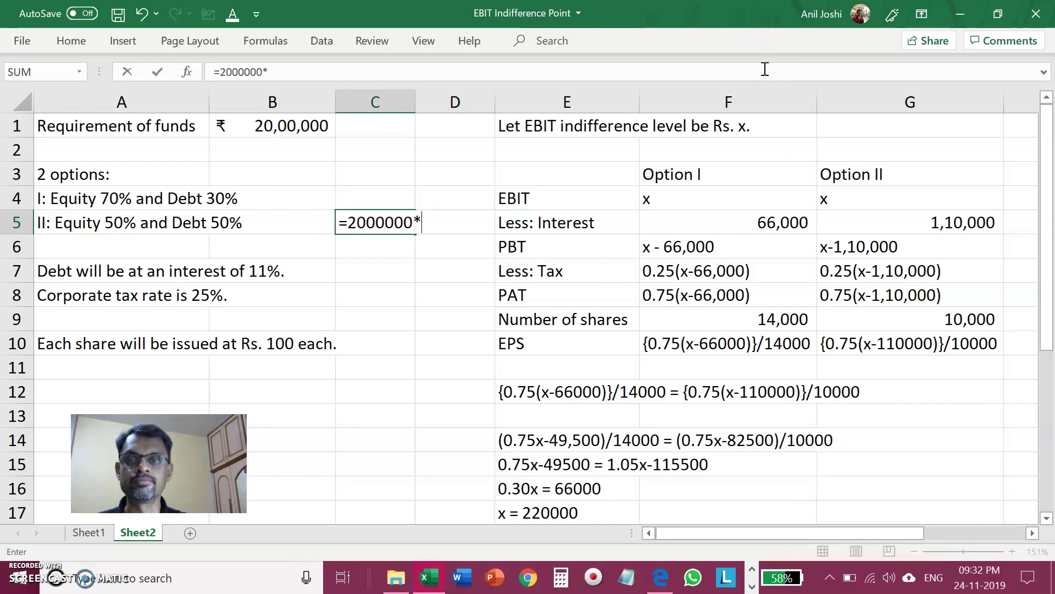
type(".50")
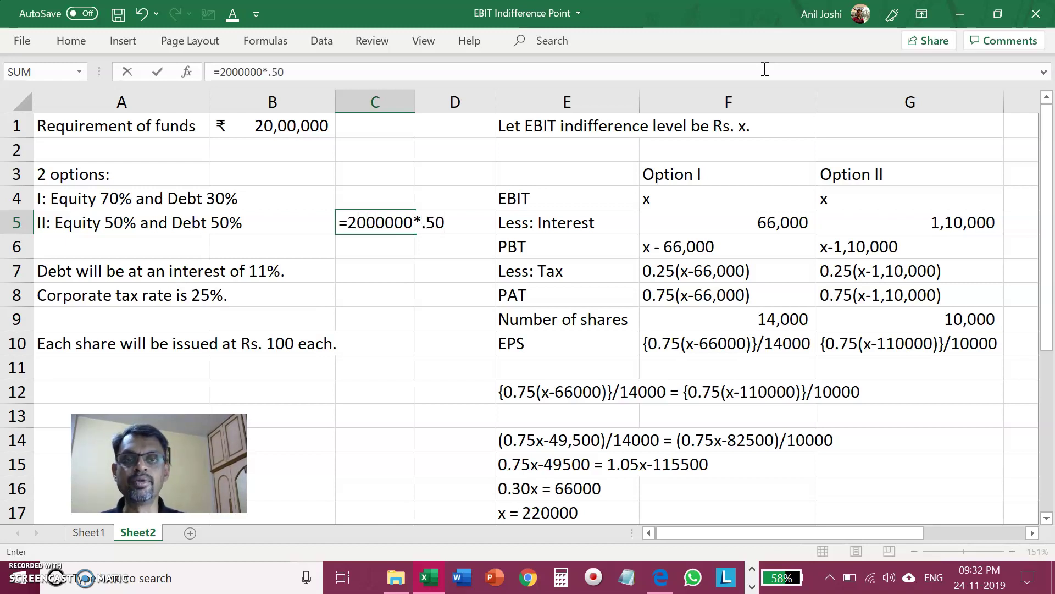
type("*.11")
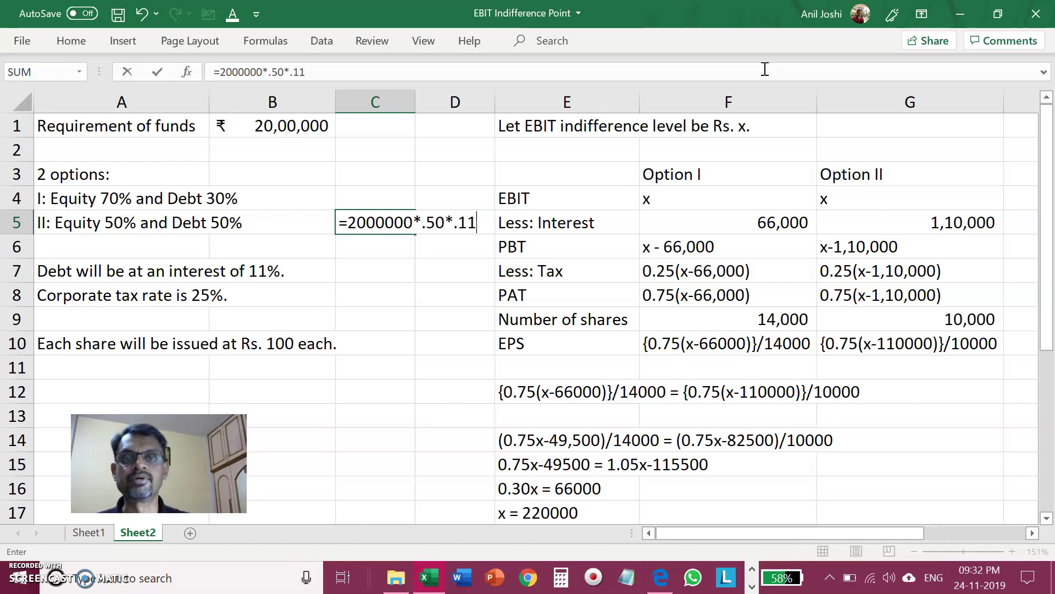
key("Return")
key("Up")
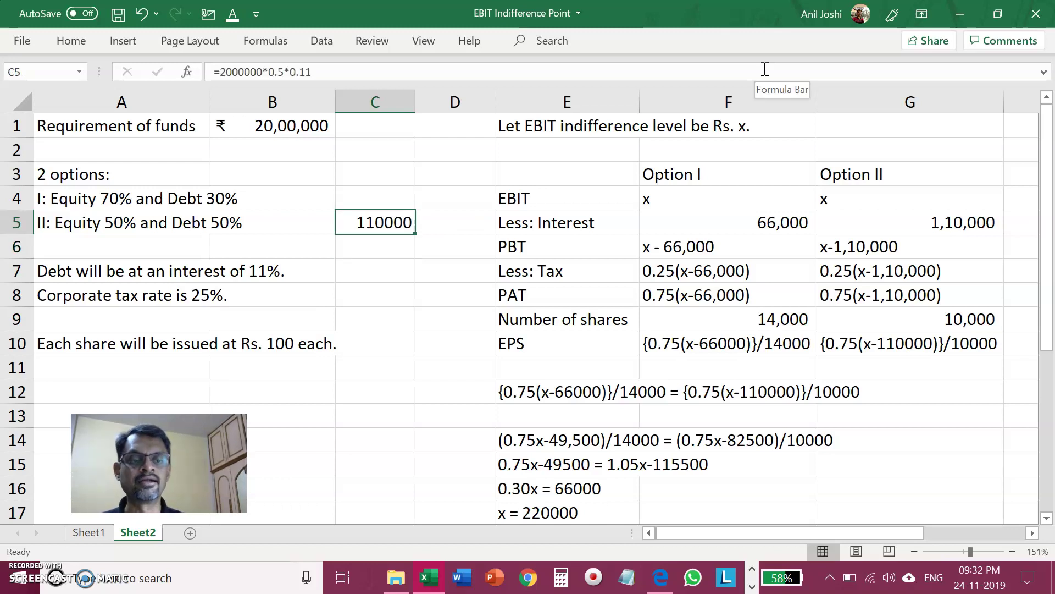
key("Delete")
key("Right")
key("Right")
key("Right")
key("Right")
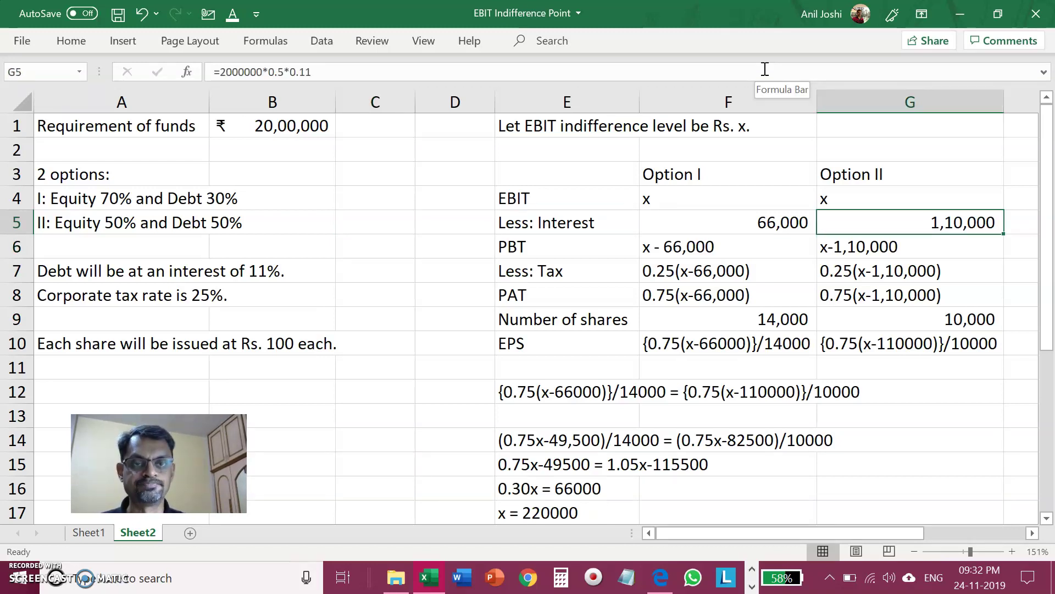
key("Left")
key("Left")
key("Right")
key("Up")
key("Down")
key("Right")
key("Up")
key("Down")
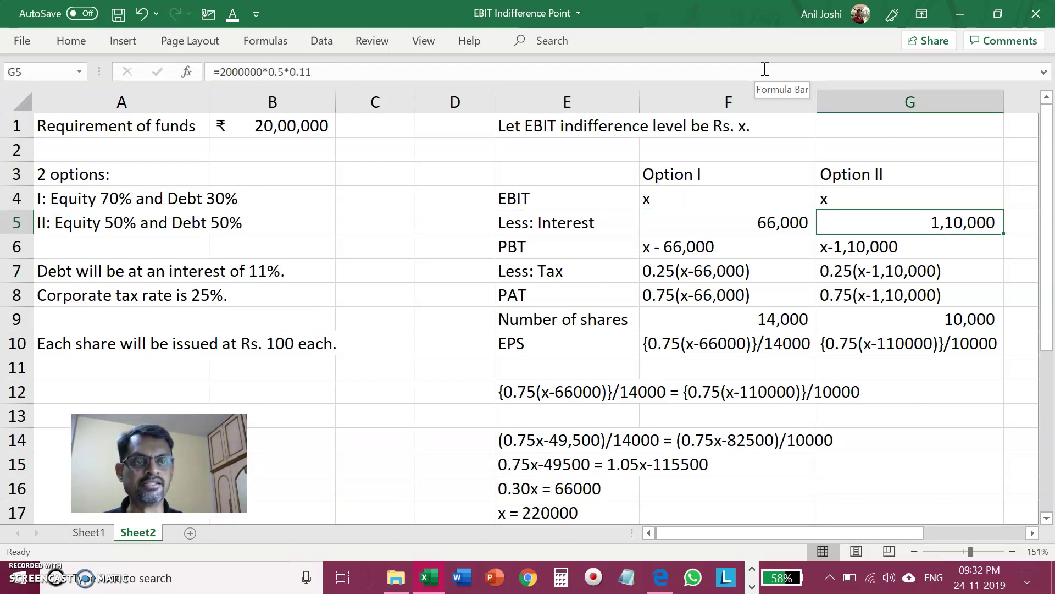
key("Left")
key("Down")
key("Down")
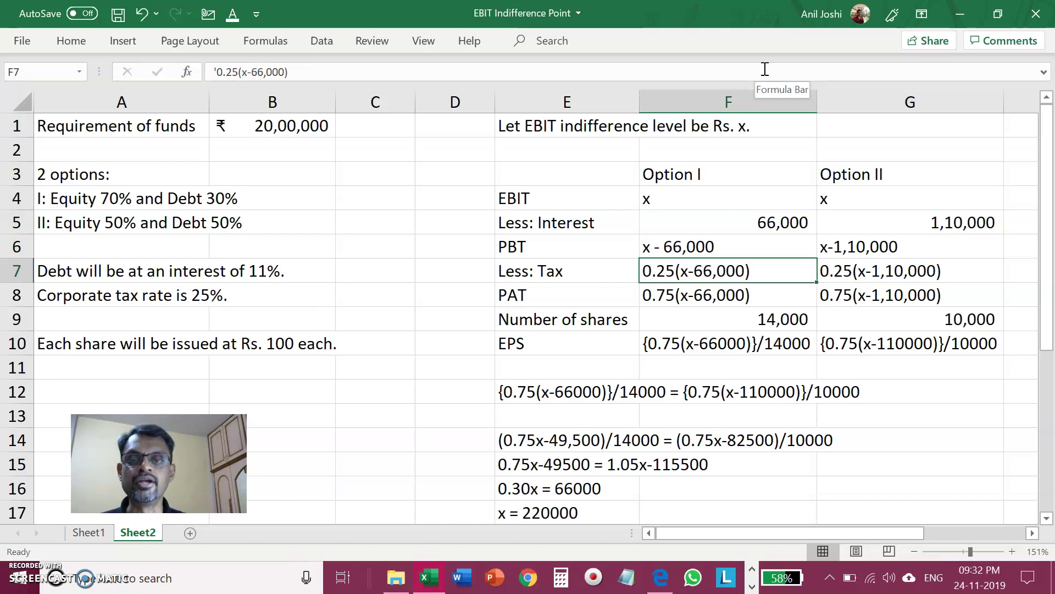
key("Up")
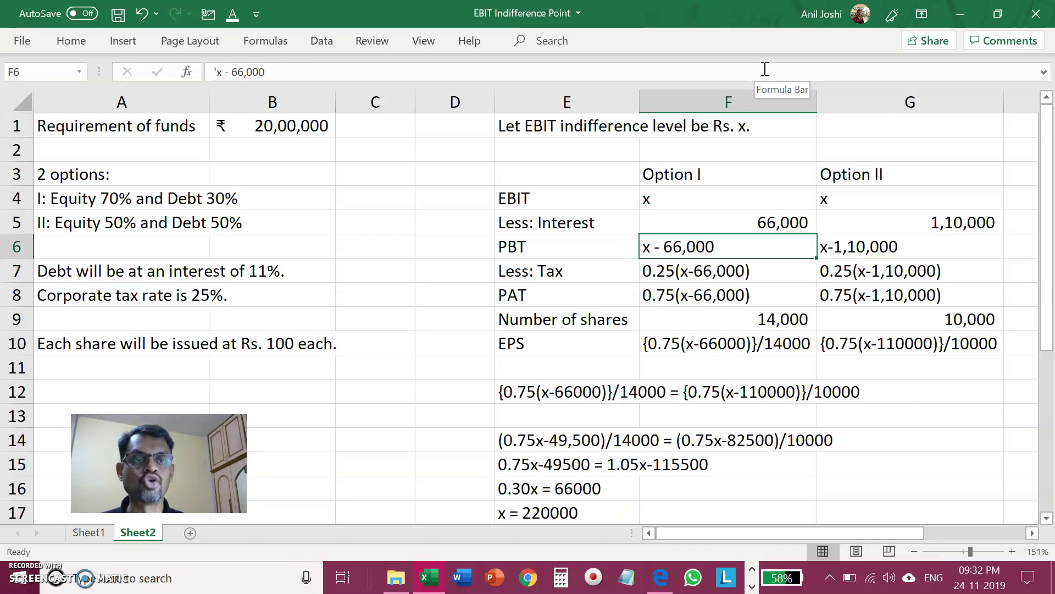
key("shift+Right")
key("Down")
key("shift+Right")
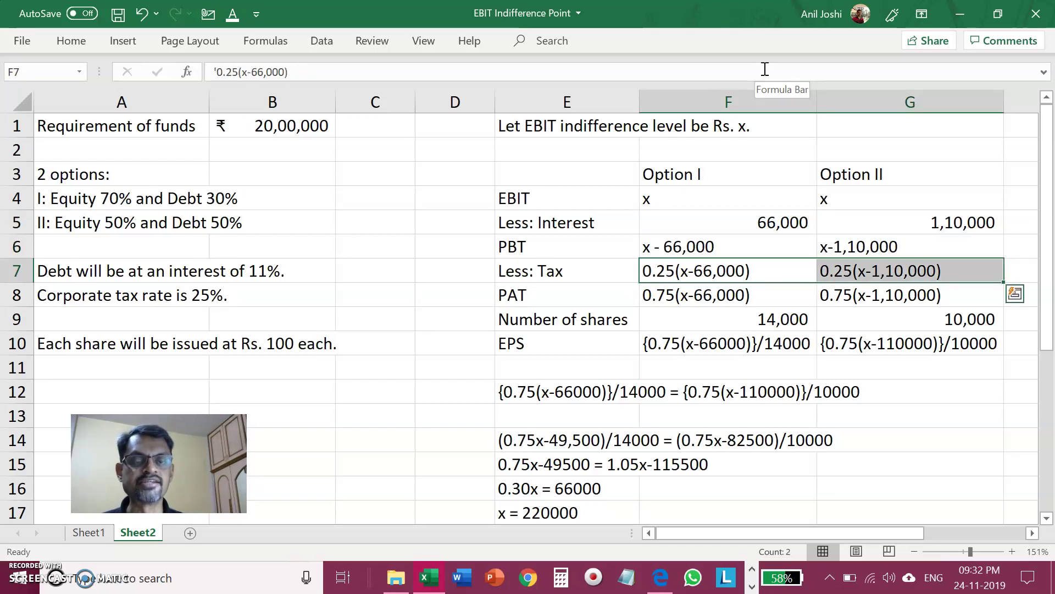
key("Down")
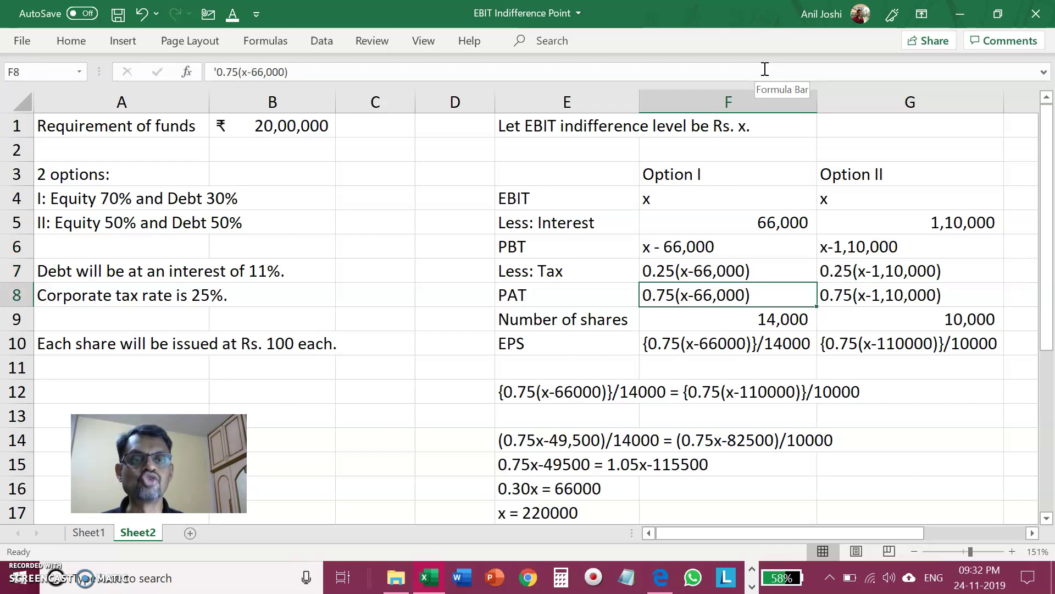
key("shift+Right")
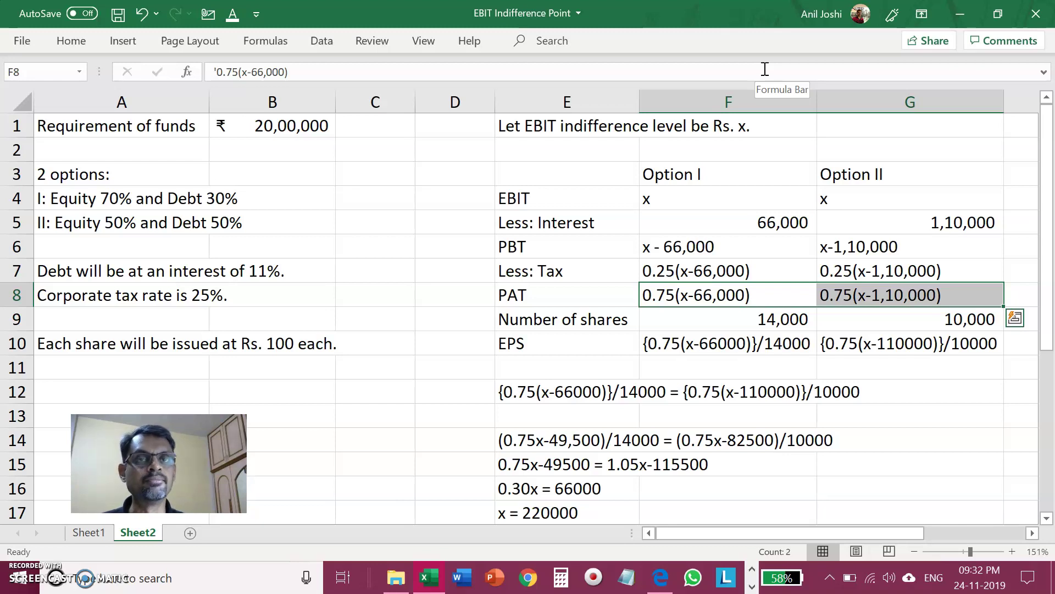
key("Down")
key("Up")
key("shift+Right")
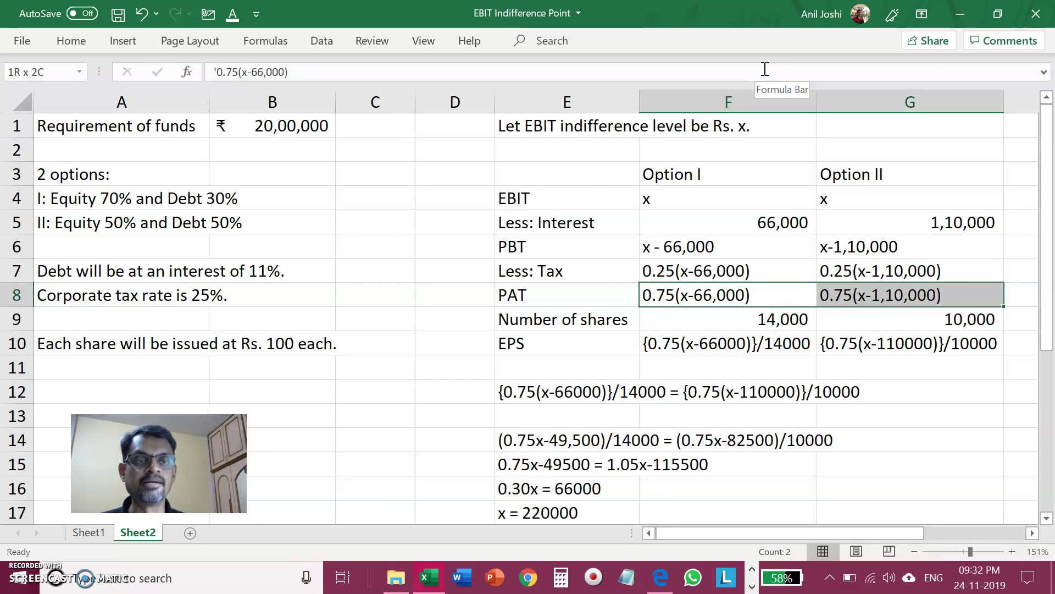
key("Down")
key("Right")
key("Left")
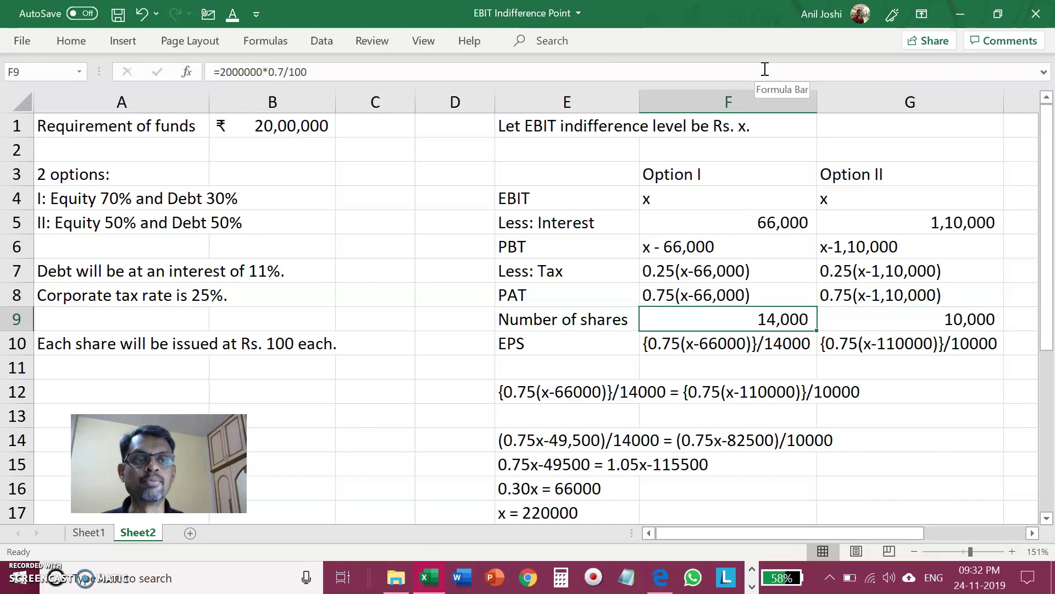
key("Right")
key("Left")
key("Left")
key("Left")
key("Left")
key("Up")
key("Up")
key("Up")
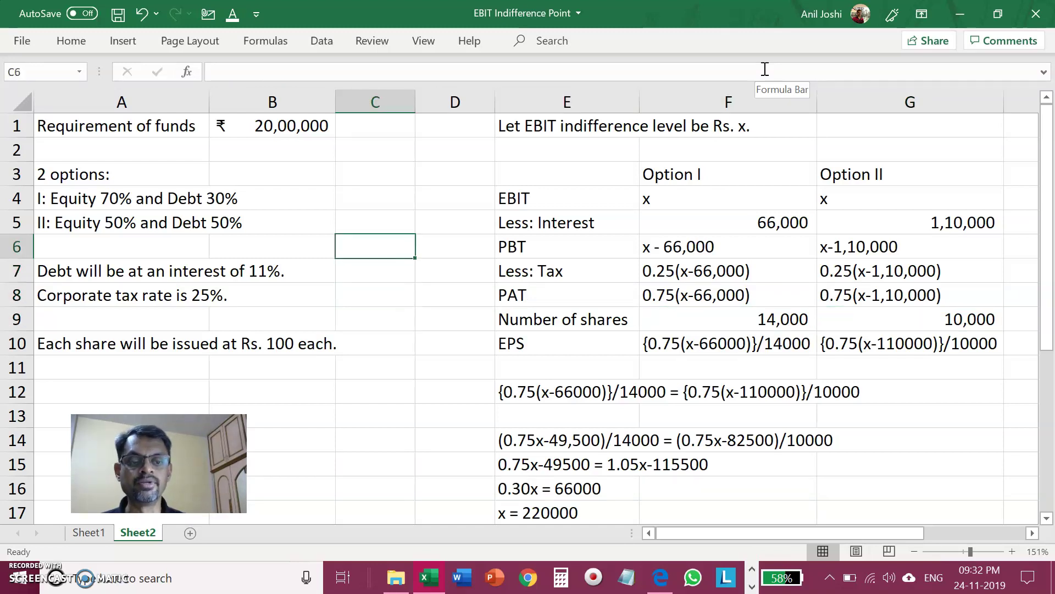
type("=2")
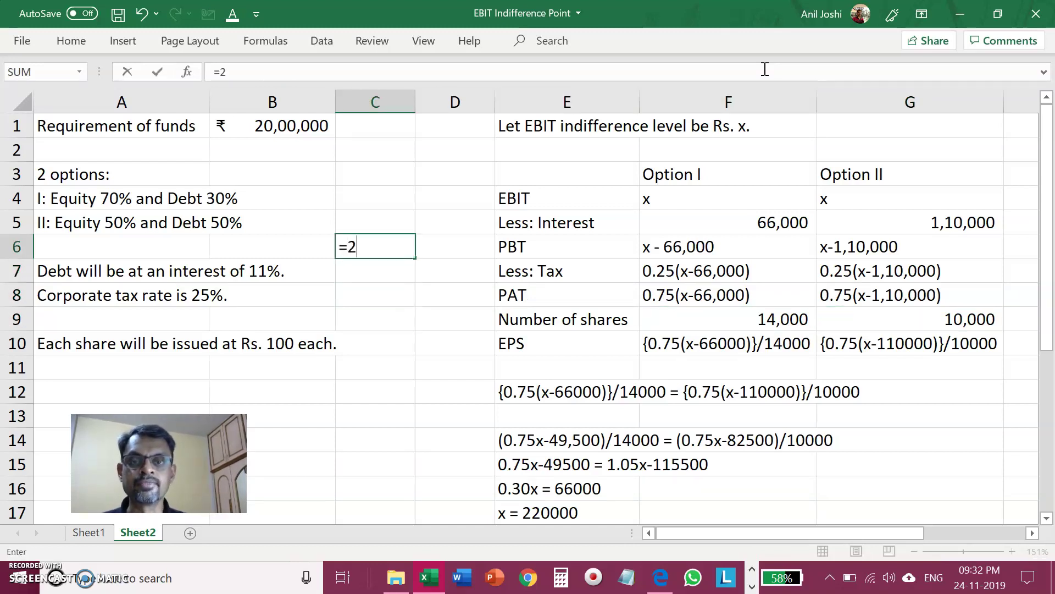
type("00000")
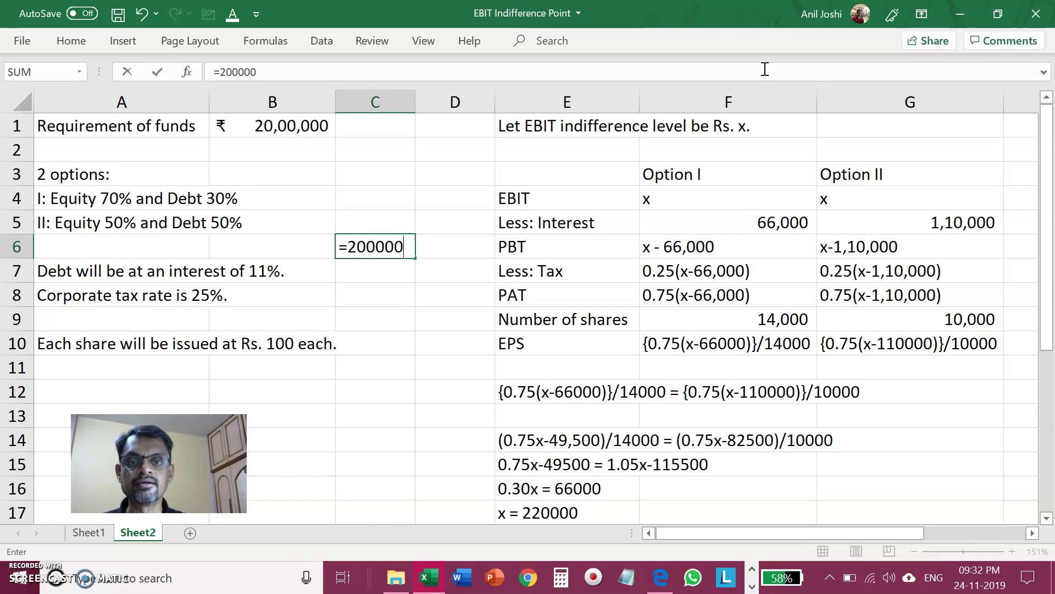
type("0*.70")
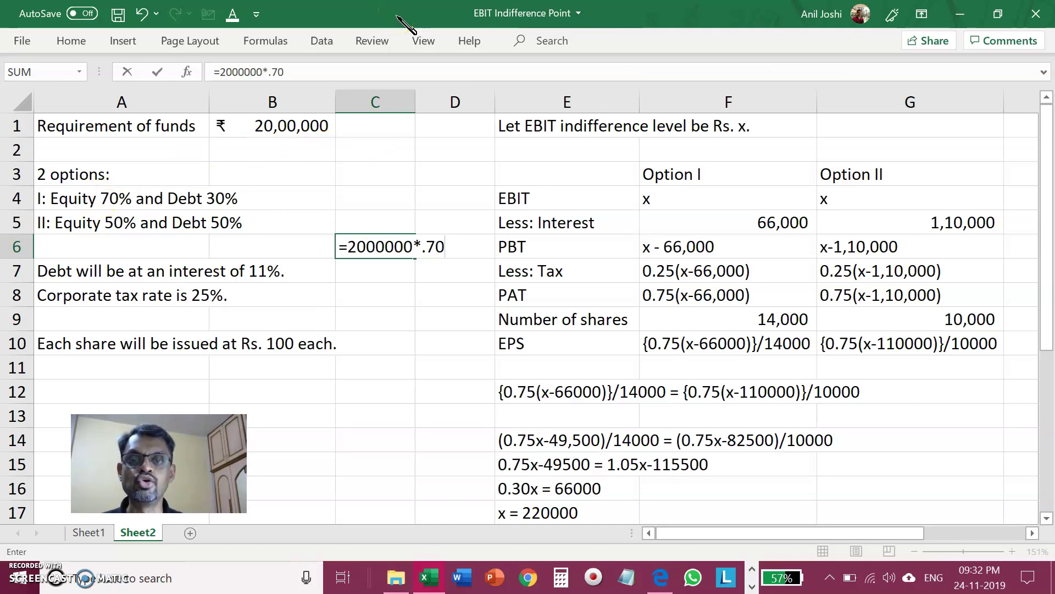
type("/100")
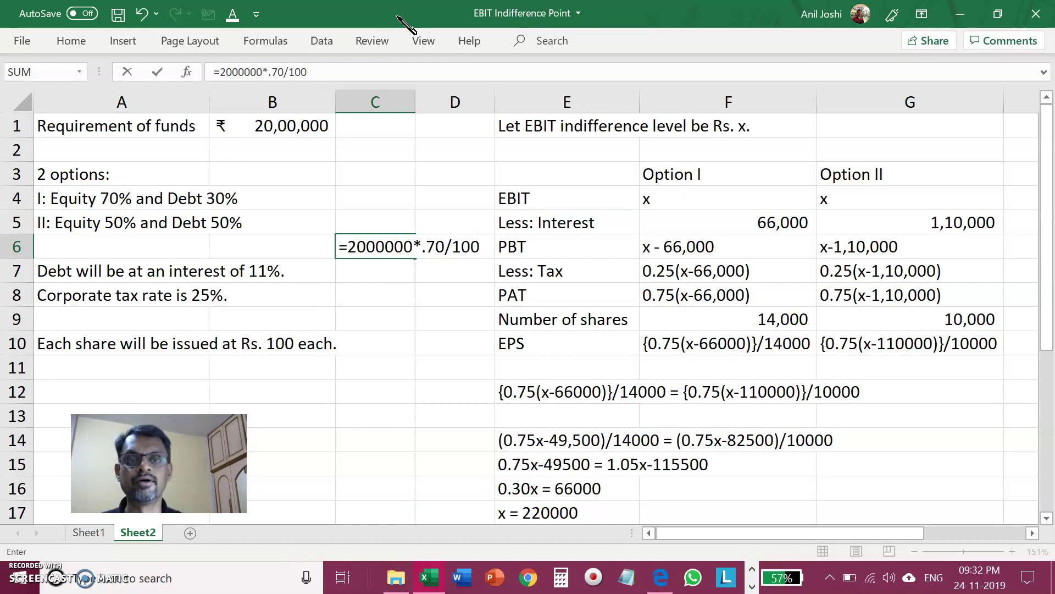
key("Return")
key("Up")
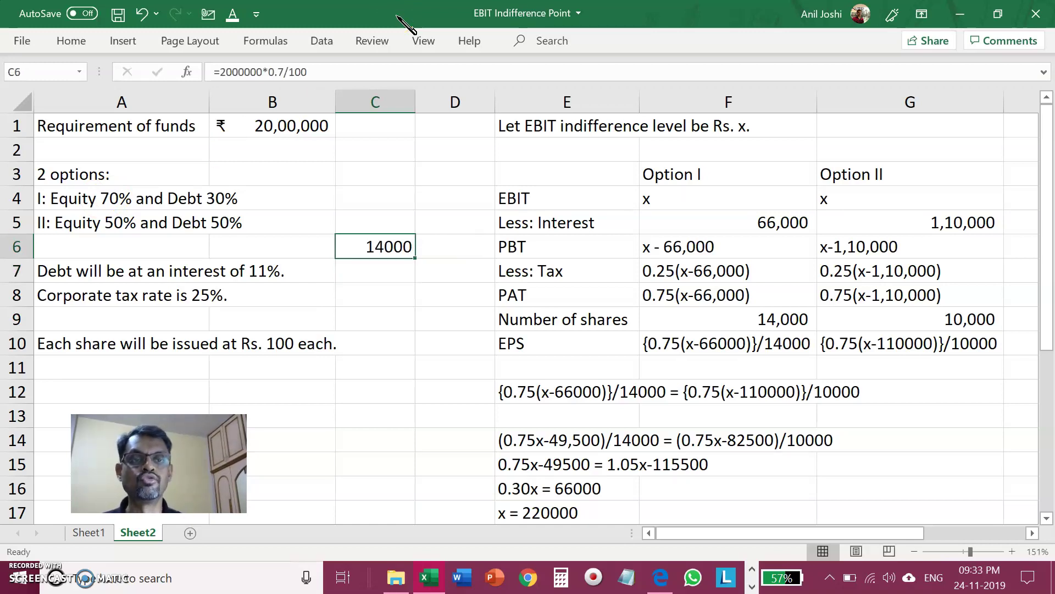
key("Delete")
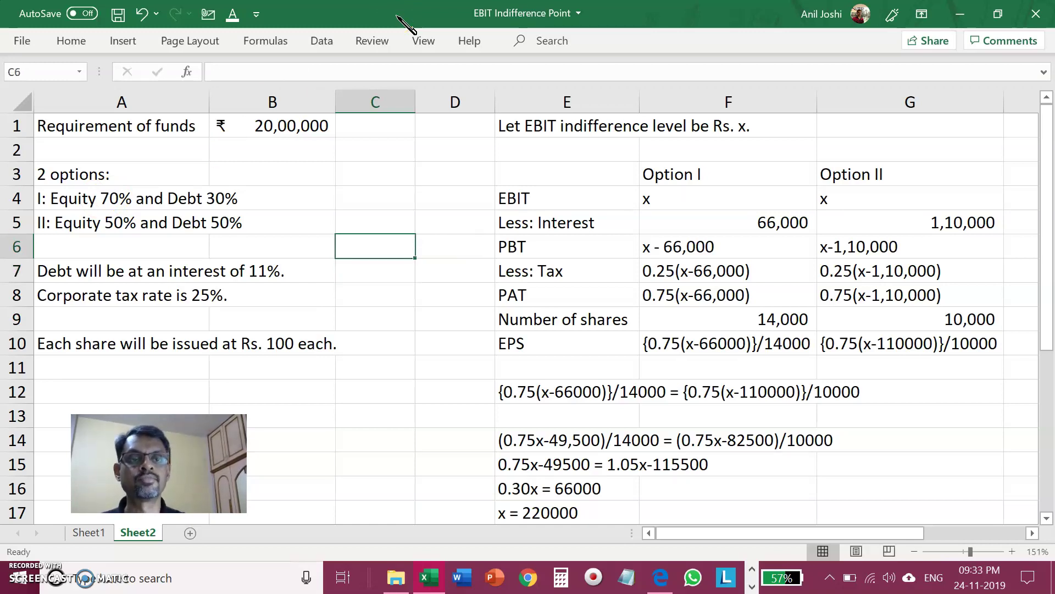
left_click(696, 319)
left_click(358, 222)
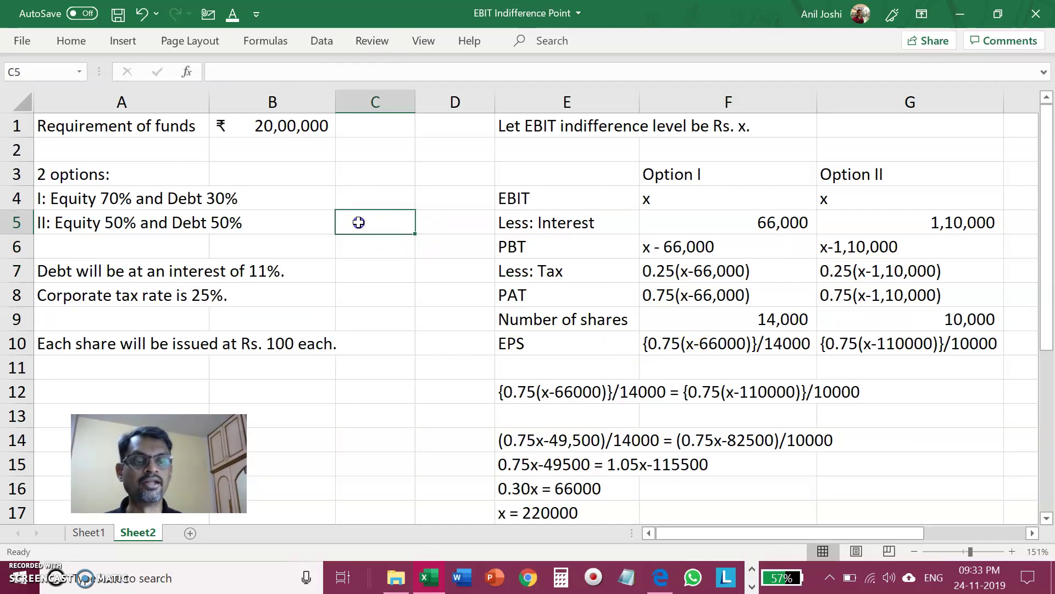
type("=2000000*")
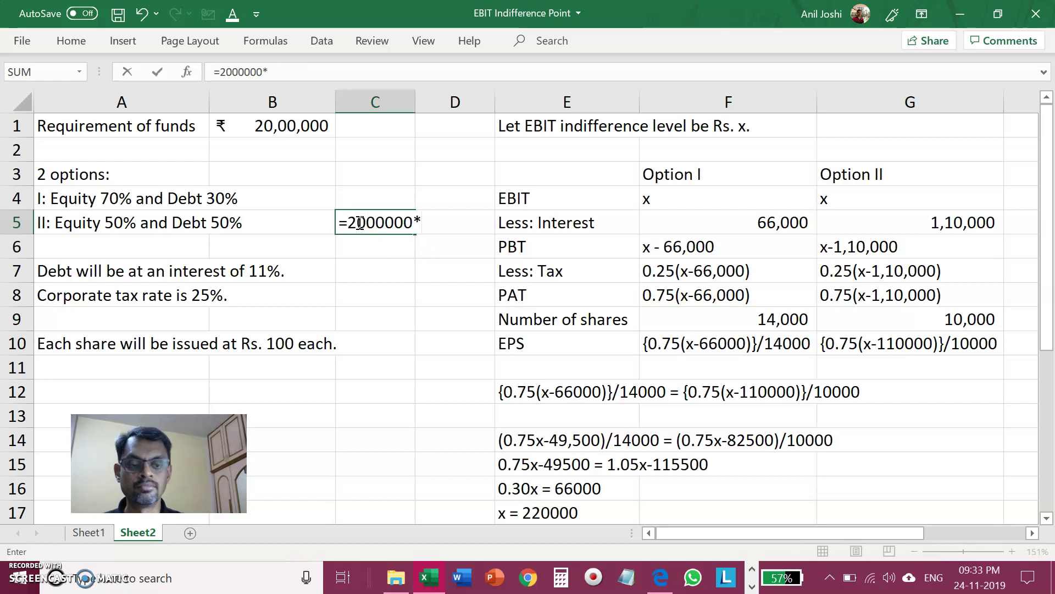
type(".50/100")
key("Return")
key("Up")
key("Delete")
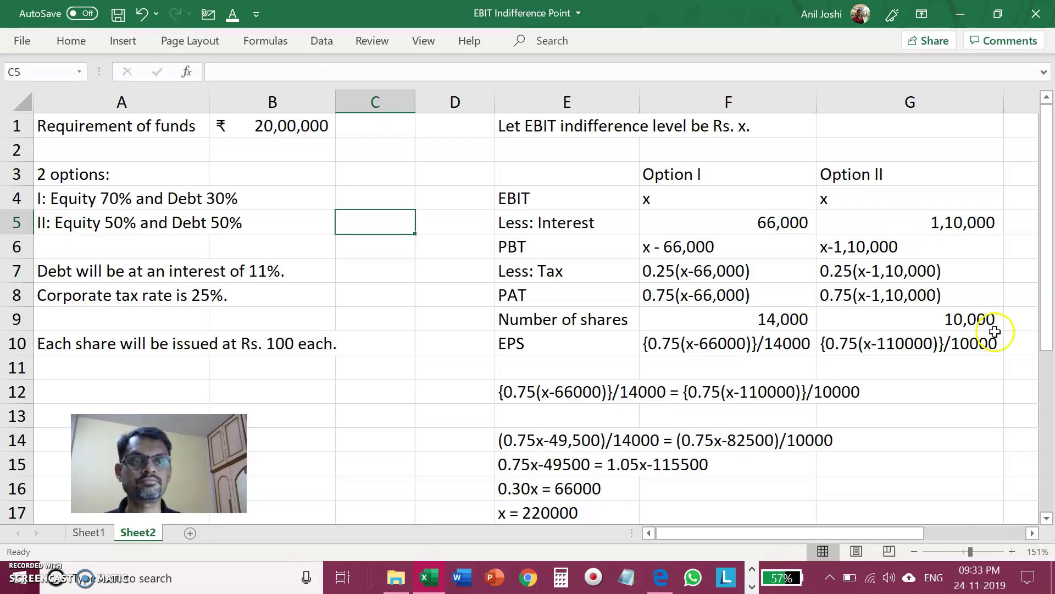
left_click(966, 319)
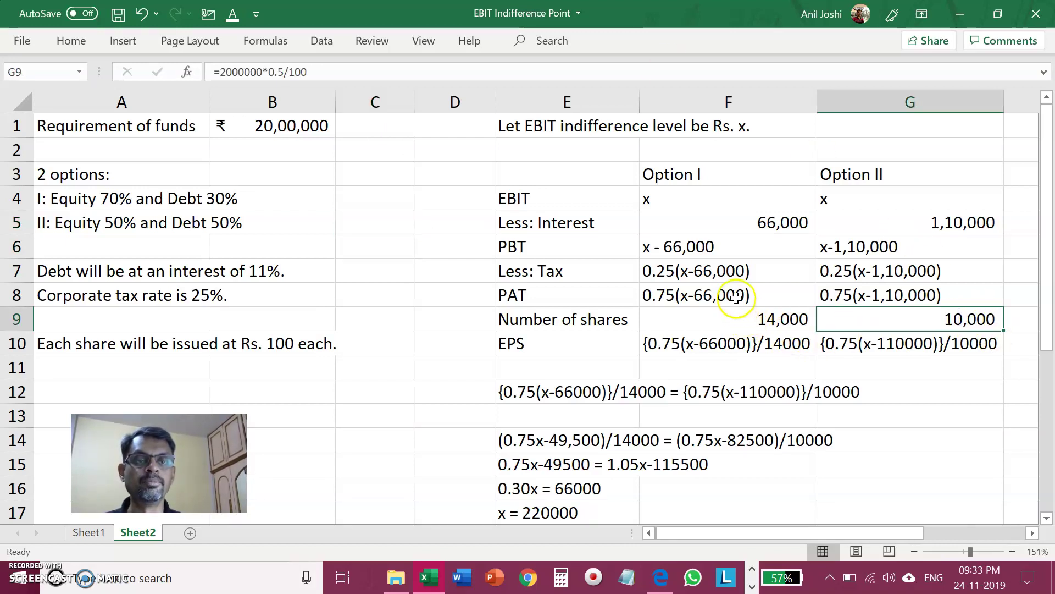
left_click_drag(733, 291, 735, 315)
left_click(735, 316)
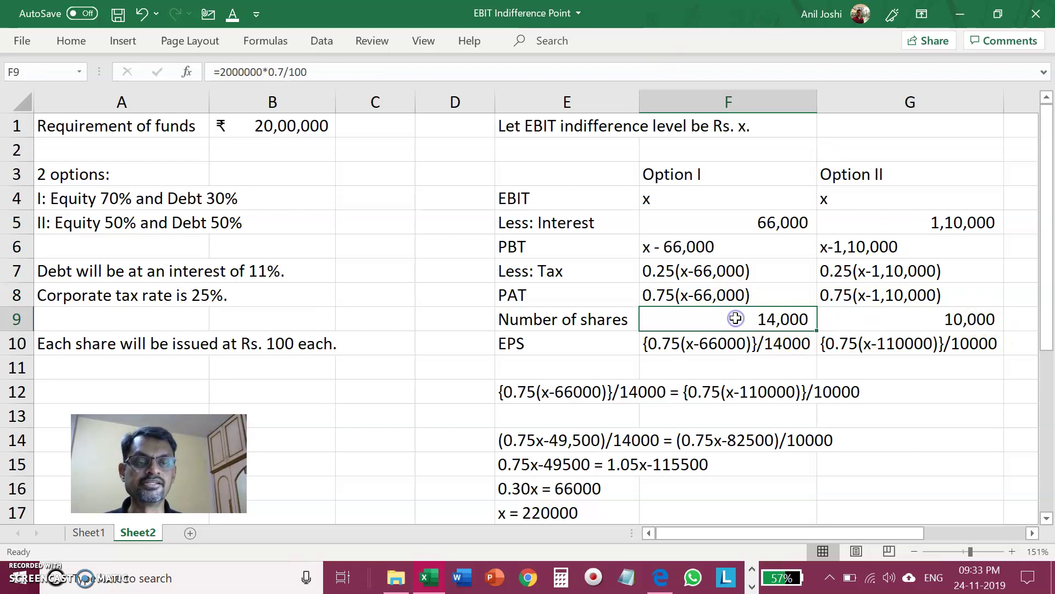
left_click(852, 296)
left_click(862, 317)
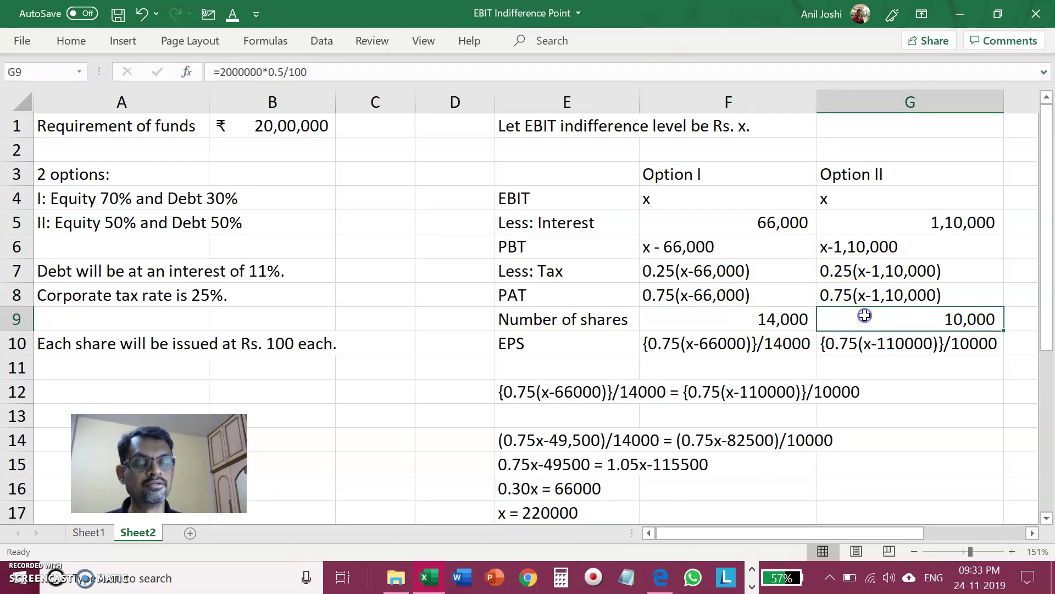
left_click_drag(709, 351, 853, 341)
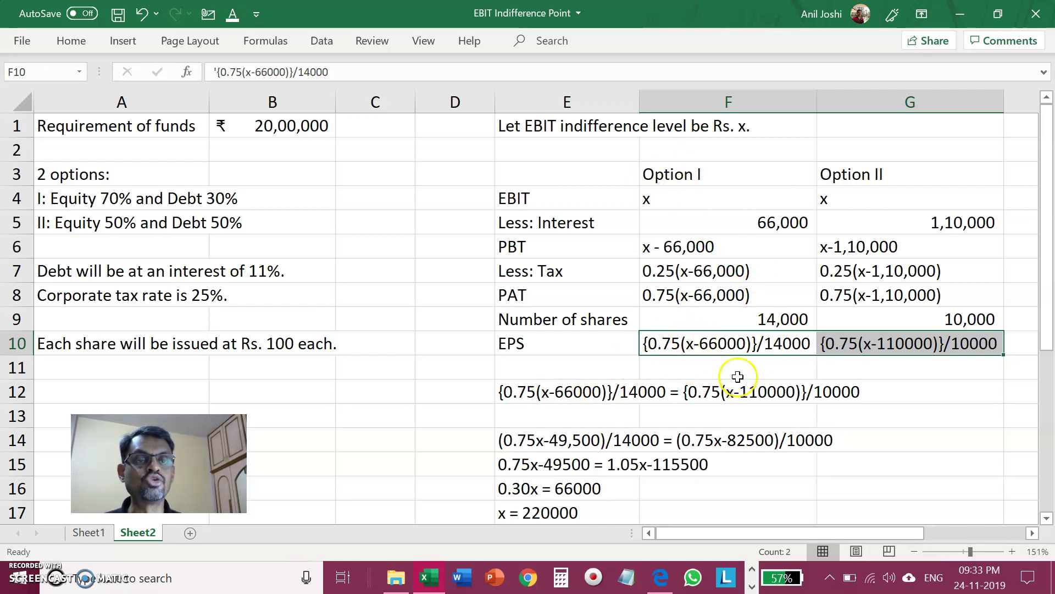
left_click(536, 391)
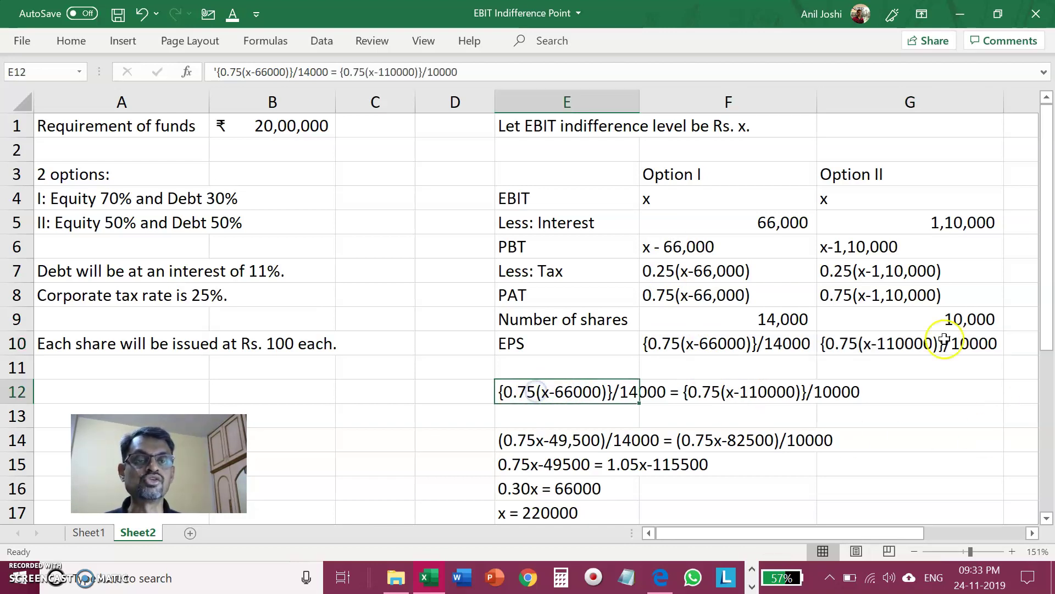
left_click(710, 343)
left_click(829, 339)
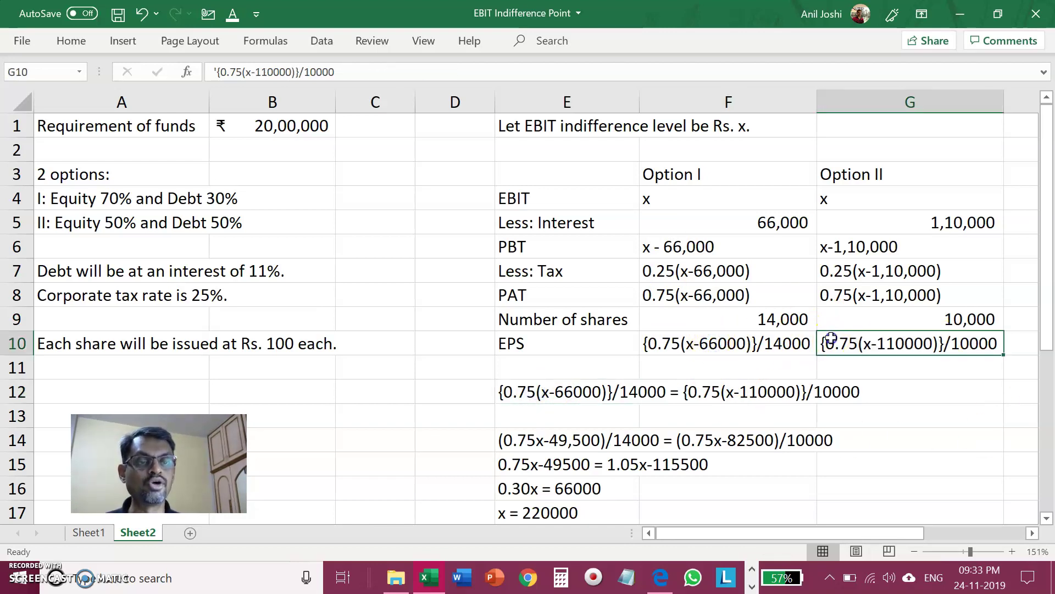
left_click_drag(553, 392, 759, 392)
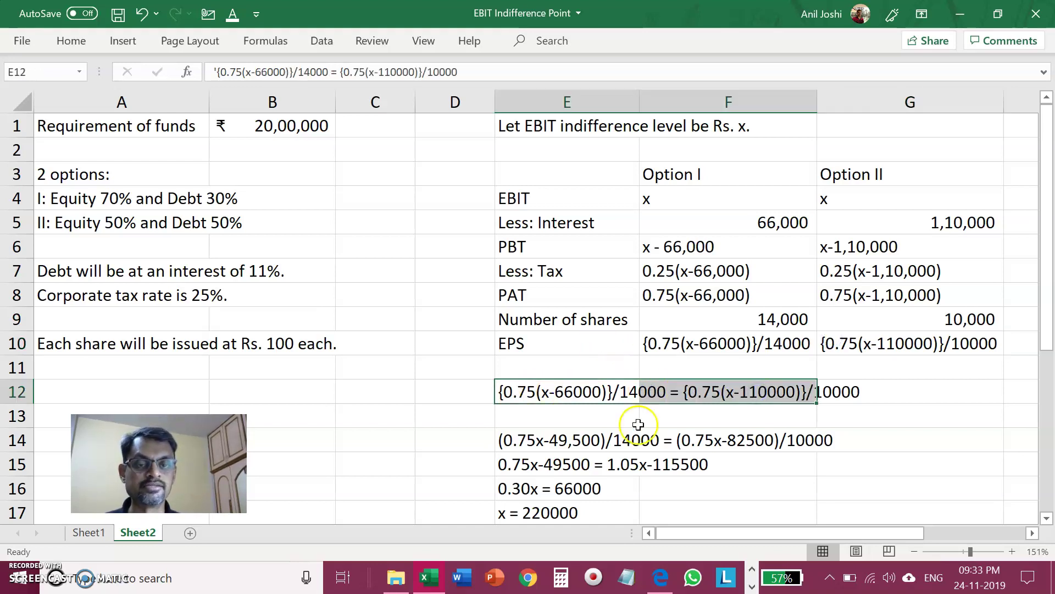
left_click(531, 442)
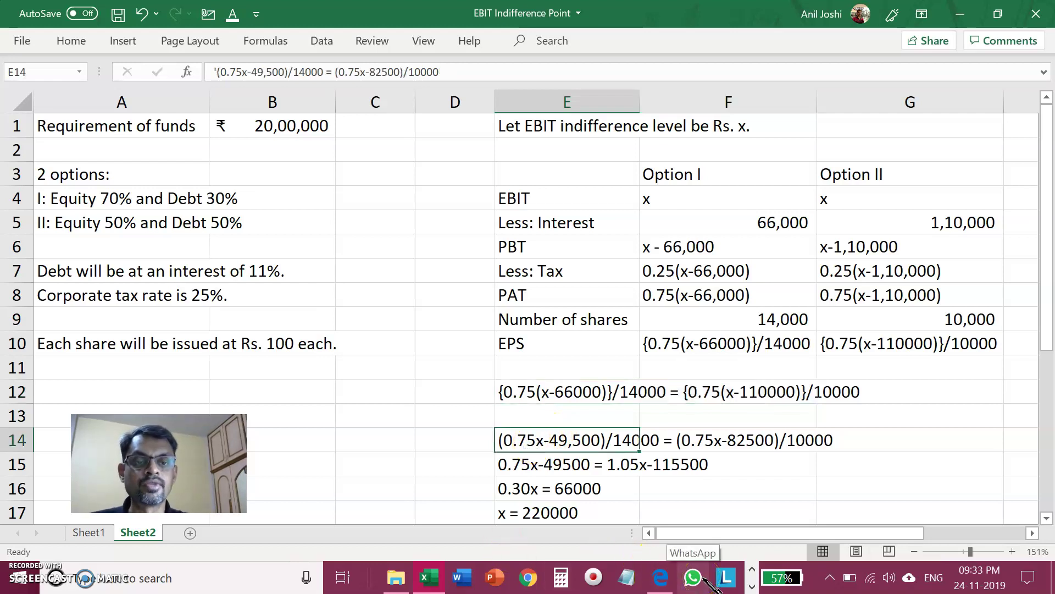
key("Down")
key("Down")
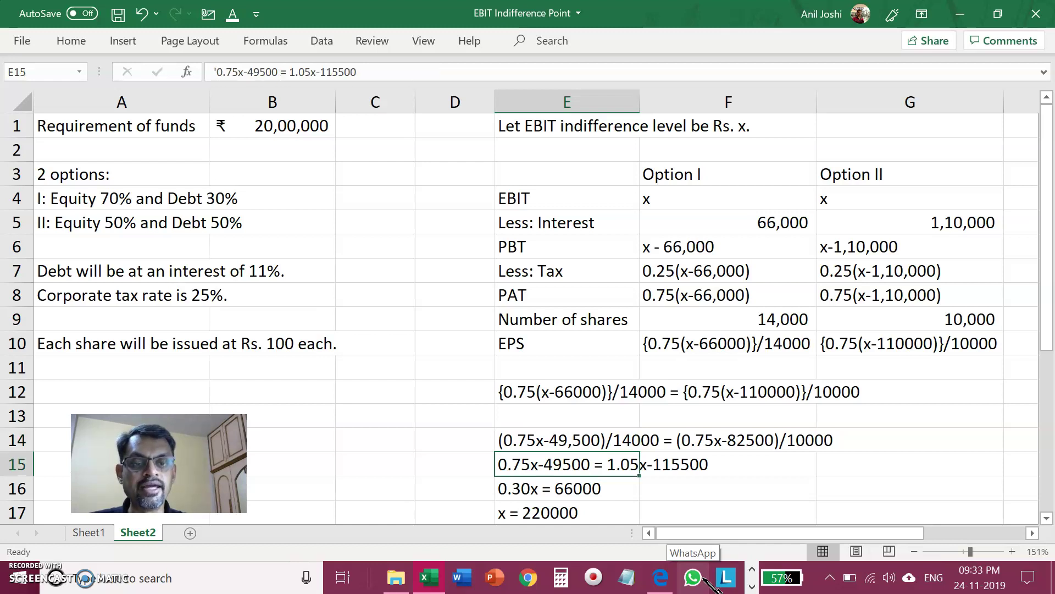
key("Down")
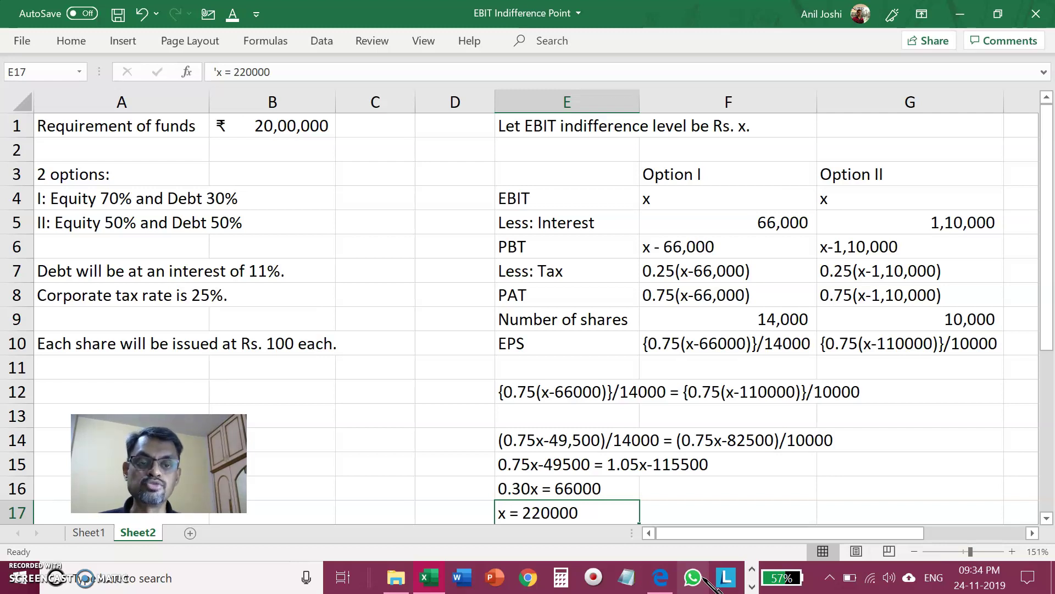
key("Up")
key("Up")
key("Up")
key("Up")
key("Up")
key("Up")
key("Up")
key("Up")
key("Up")
key("Up")
key("Up")
key("Up")
key("Up")
key("Right")
key("Right")
key("Right")
key("Right")
key("Right")
key("Left")
key("Left")
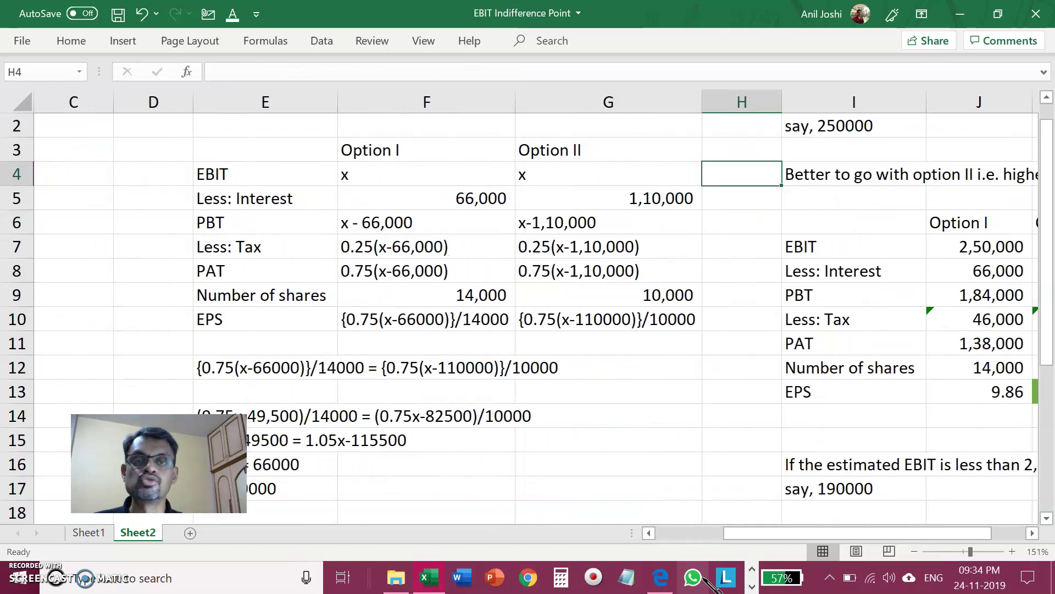
key("Left")
key("Left")
key("Right")
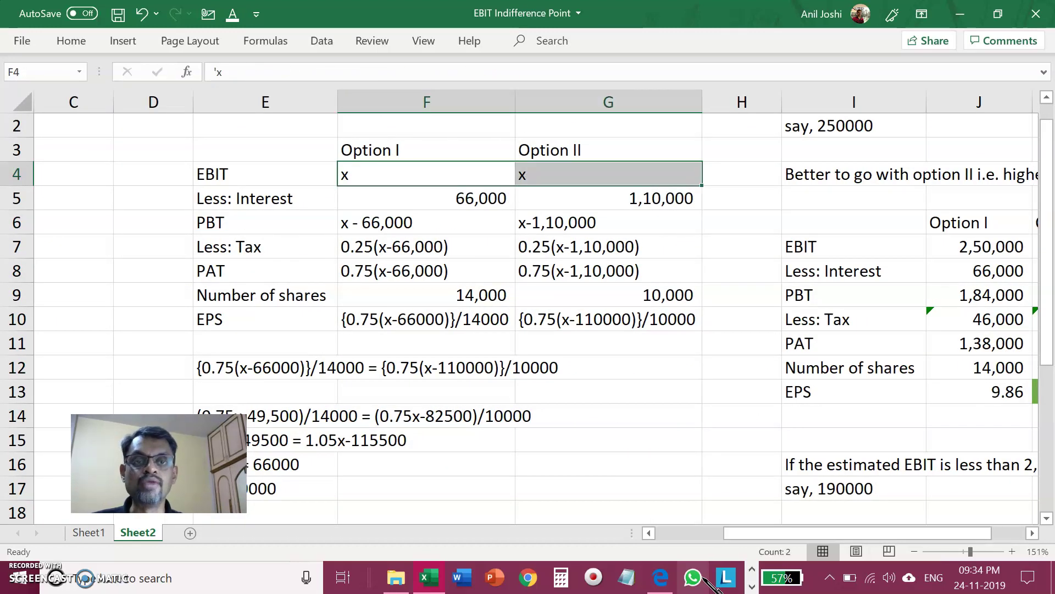
key("Left")
key("Down")
key("Down")
key("Down")
key("Down")
key("Down")
key("Down")
key("shift+Right")
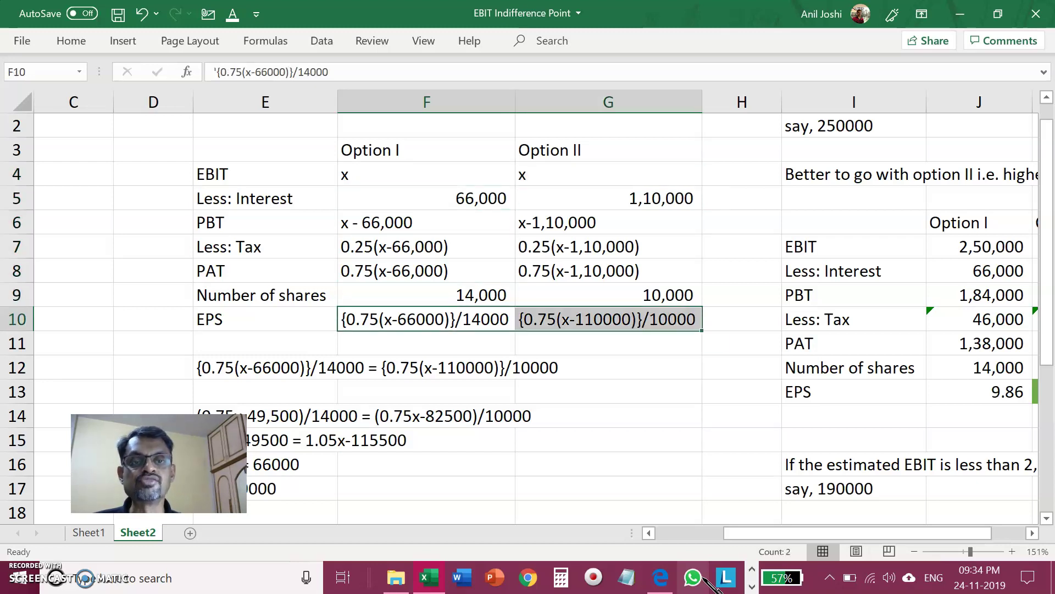
key("Left")
key("Left")
key("Left")
key("Left")
key("Right")
key("Right")
key("Down")
key("Down")
key("Down")
key("Down")
key("Down")
key("Down")
key("Down")
key("Down")
key("Down")
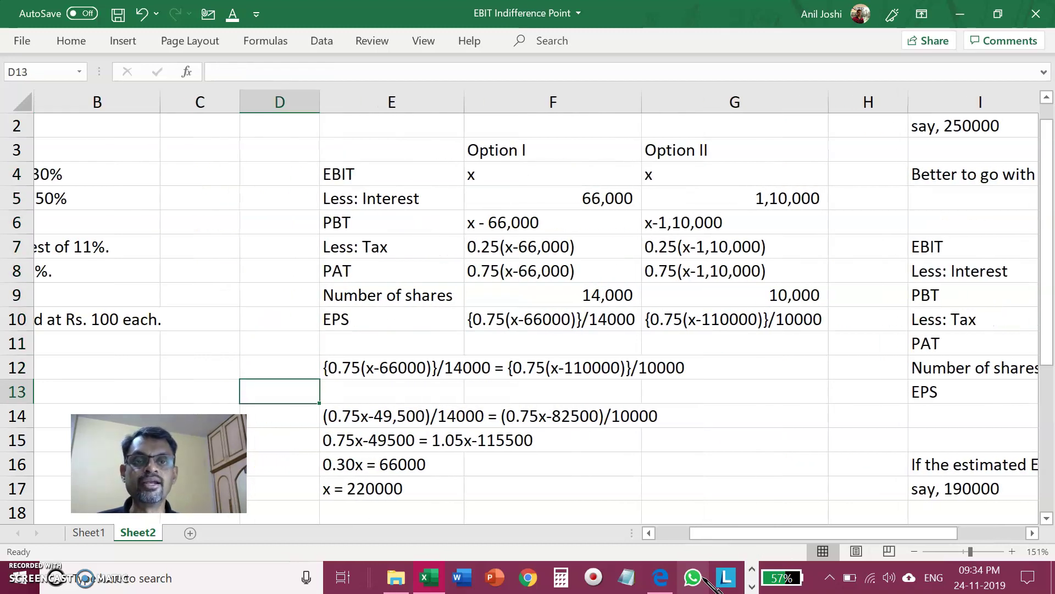
key("Right")
key("Right")
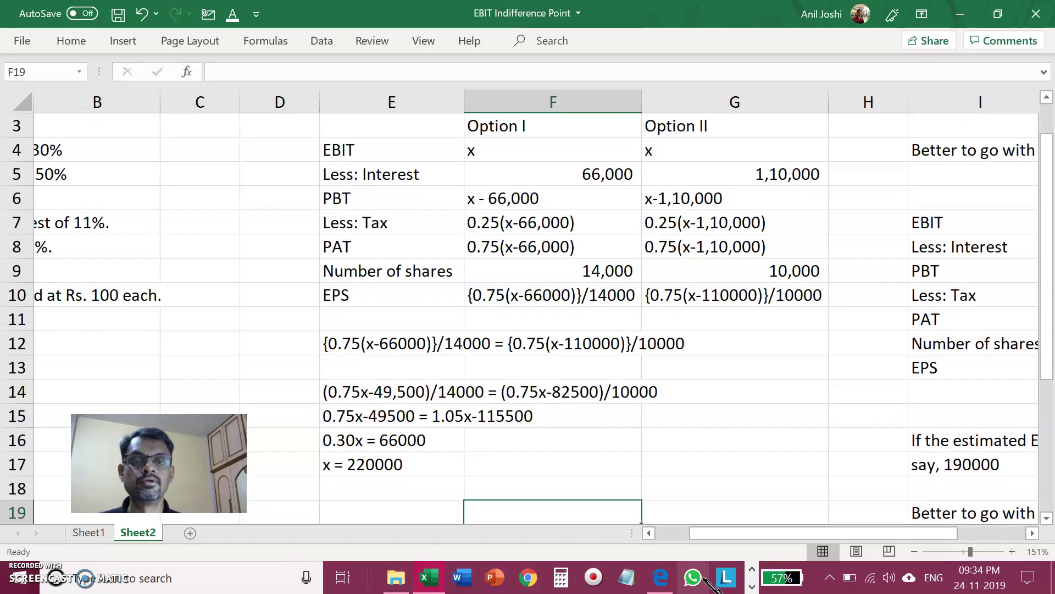
key("Up")
key("Up")
key("Up")
key("Up")
key("Up")
key("Up")
key("Up")
key("Up")
key("Up")
key("Up")
key("Up")
key("Up")
key("Up")
key("Up")
key("Up")
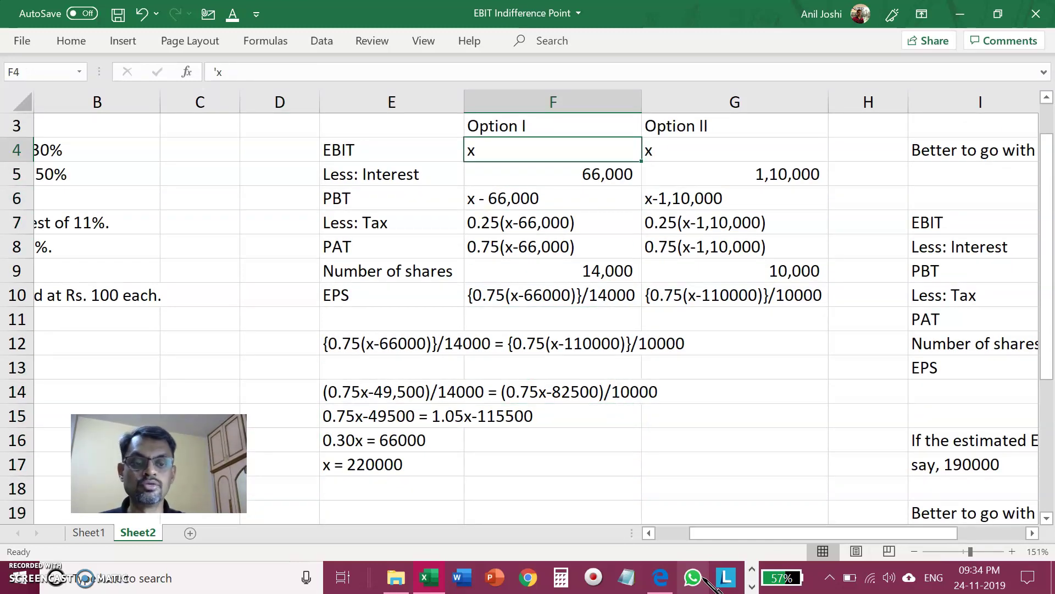
Enter EBIT 220000 in F4 and link Option II's EBIT to it with =F4
type("220000")
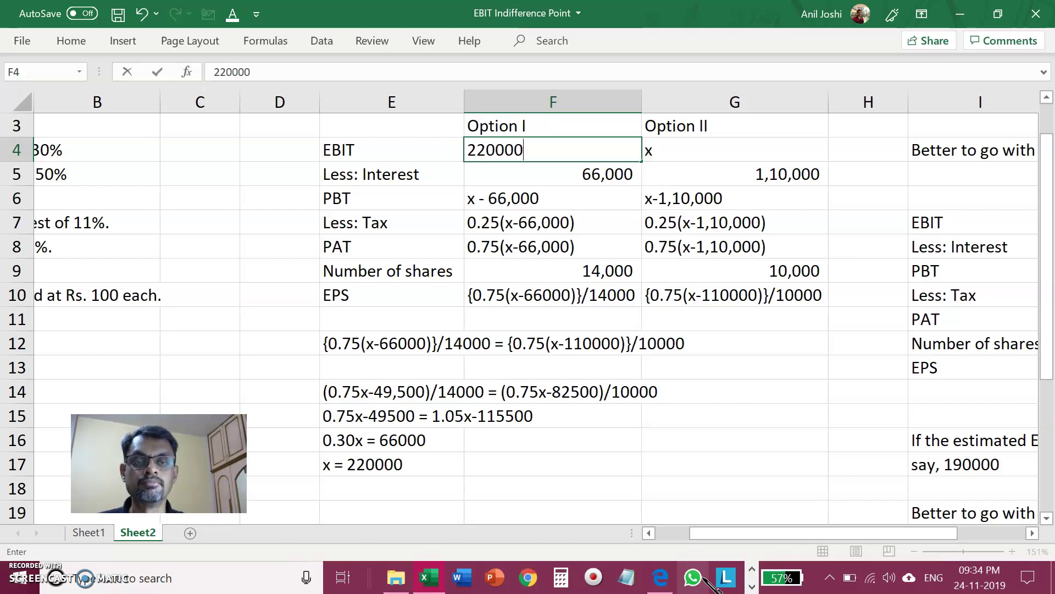
key("Return")
key("Up")
key("Right")
type("=")
key("Left")
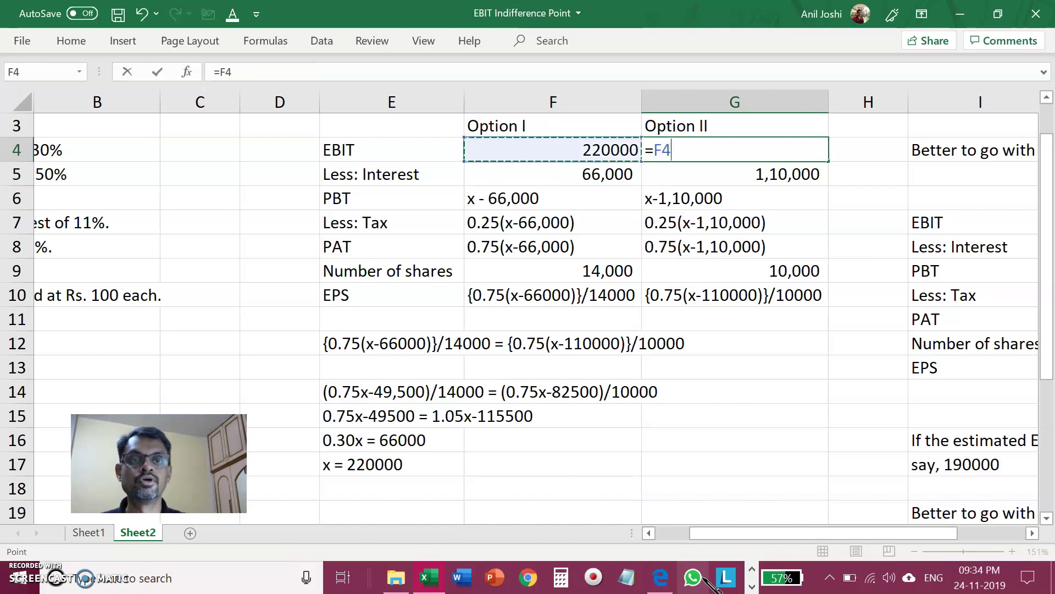
key("Return")
Calculate PBT as =F4-F5 for Option I and copy it to Option II
key("Left")
key("Down")
type("=")
key("Up")
key("Up")
type("-")
key("Up")
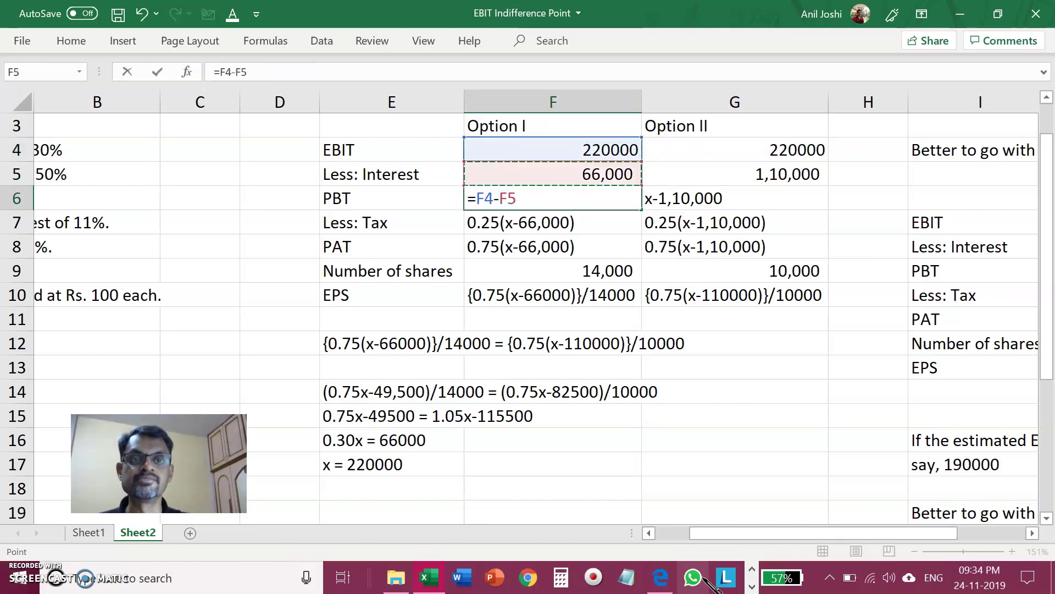
key("Return")
key("Up")
key("ctrl+c")
key("Right")
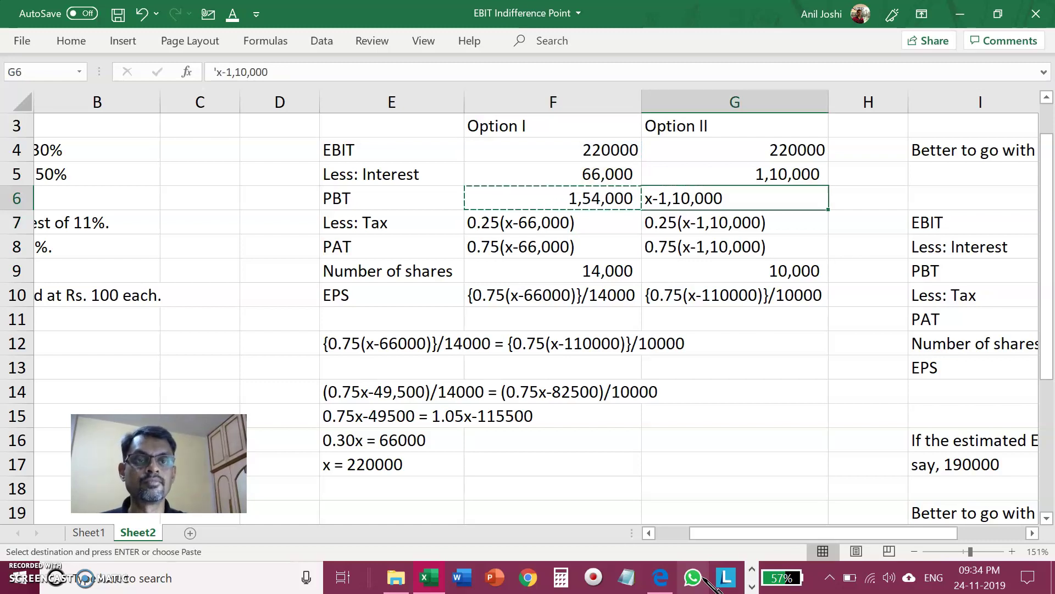
key("Return")
Calculate 25% tax as =F6*0.25 for Option I and copy it to Option II
key("Down")
key("Left")
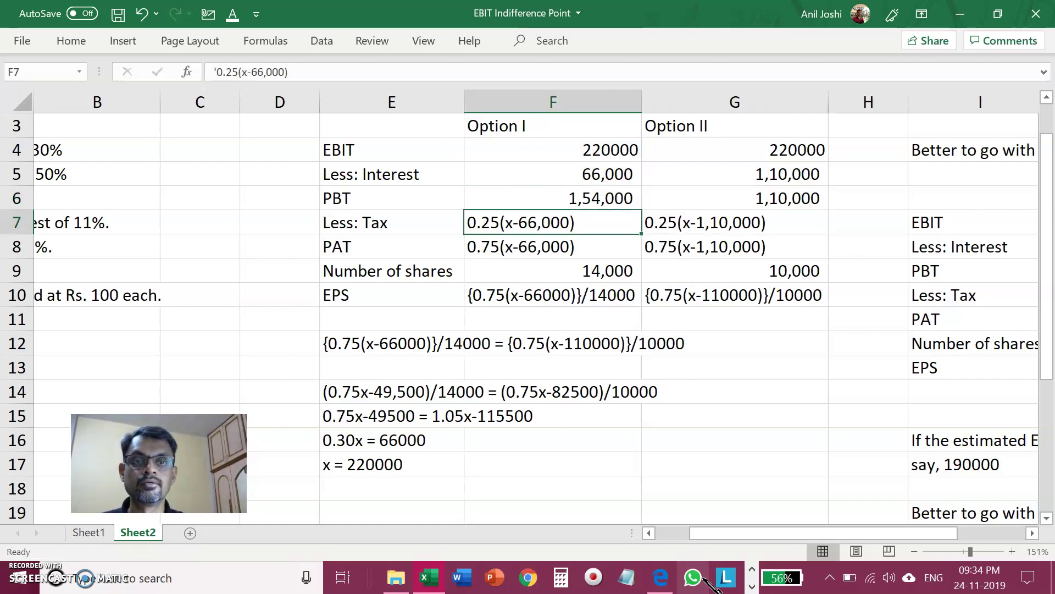
type("=")
key("Up")
type("*")
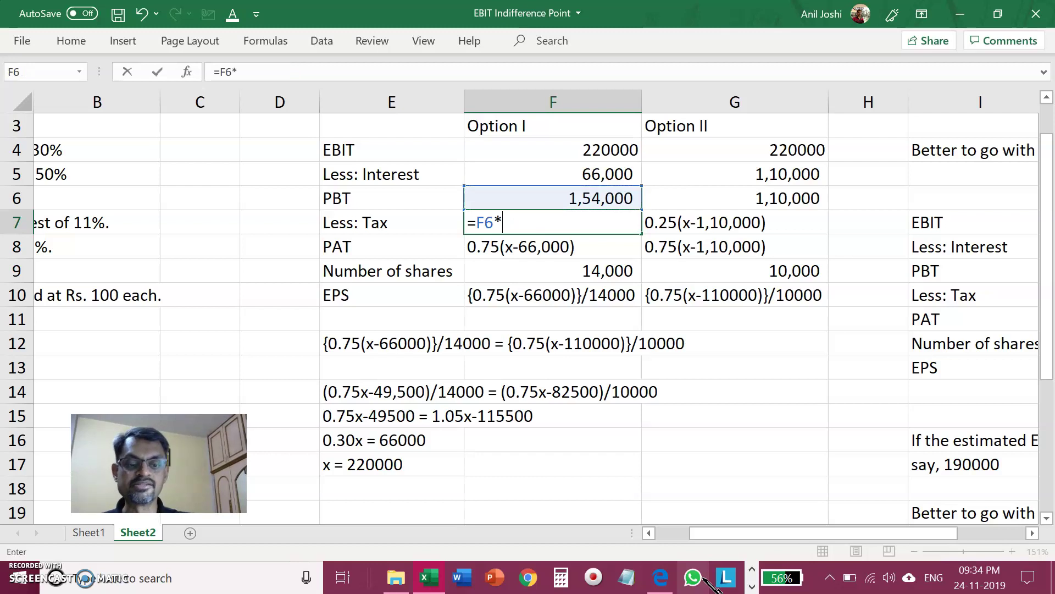
type("0.25")
key("Return")
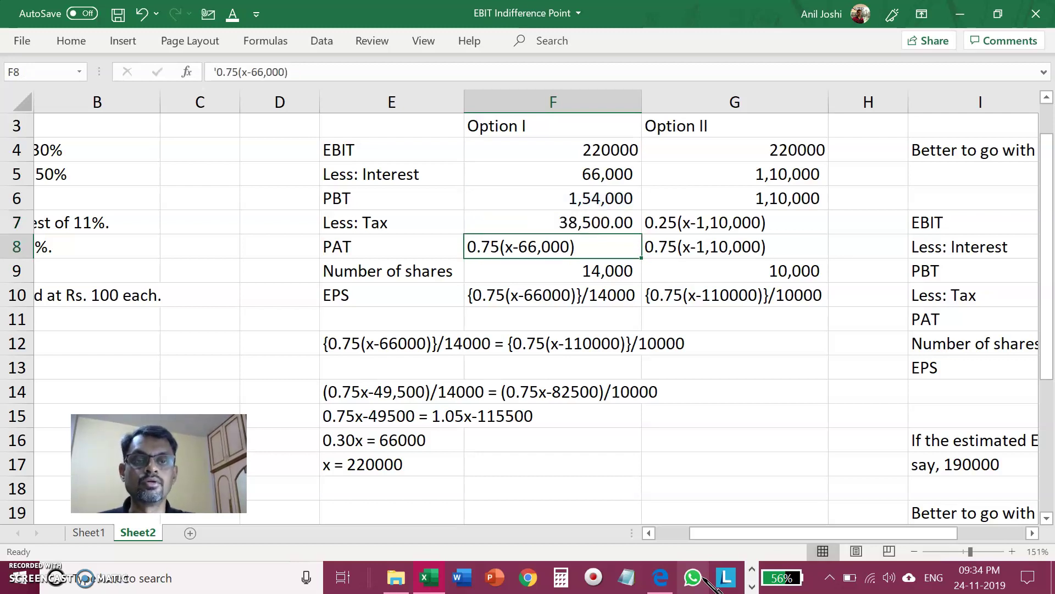
key("Up")
key("ctrl+c")
key("Right")
key("Return")
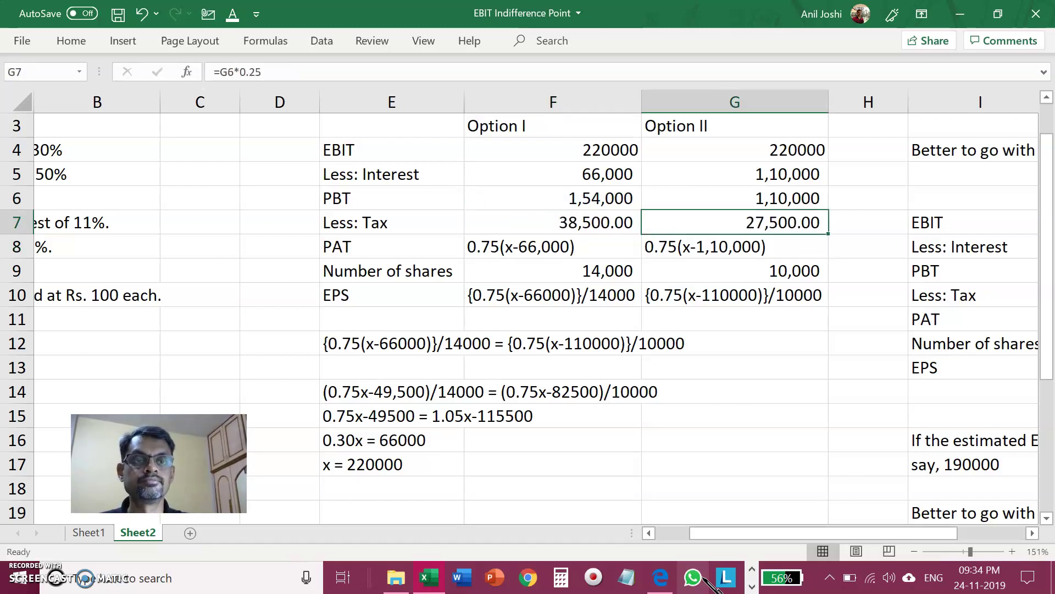
key("Up")
key("Down")
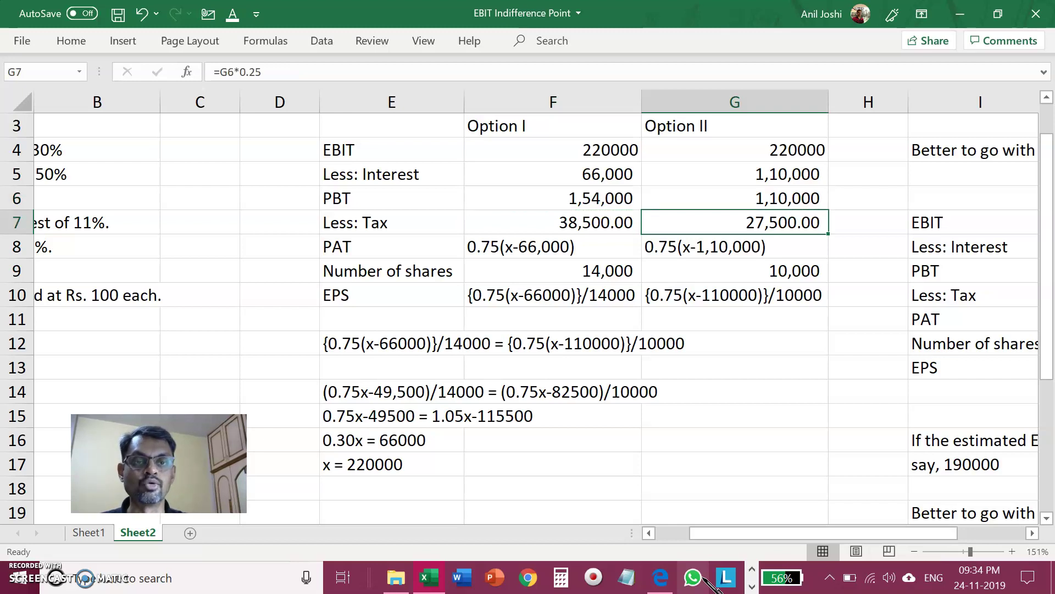
Calculate PAT as =F6-F7 for Option I and copy it to Option II
key("Down")
key("Left")
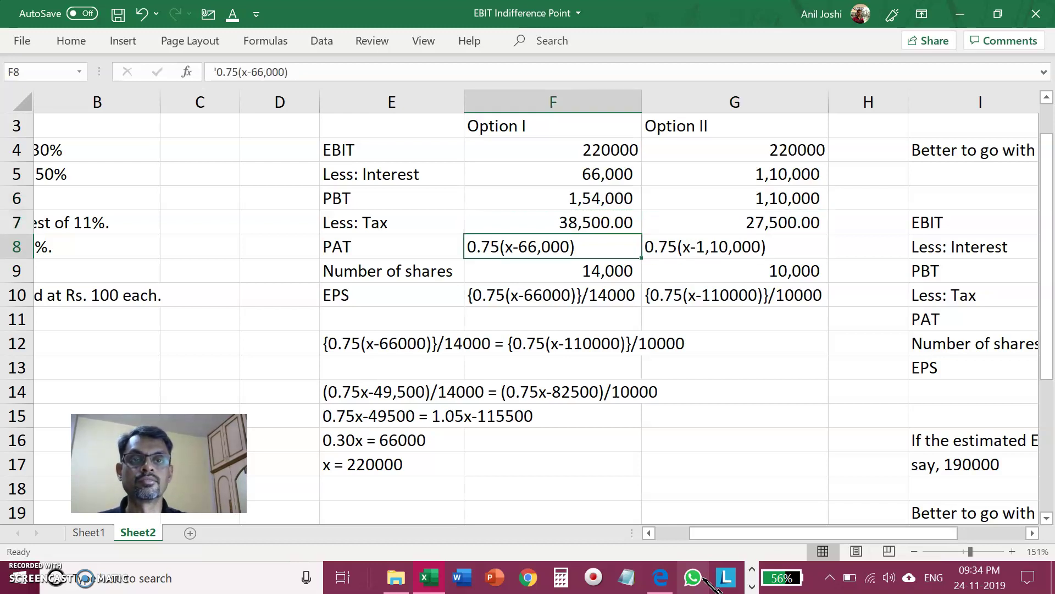
type("=")
key("Up")
key("Up")
type("-")
key("Up")
key("Return")
key("Up")
key("ctrl+c")
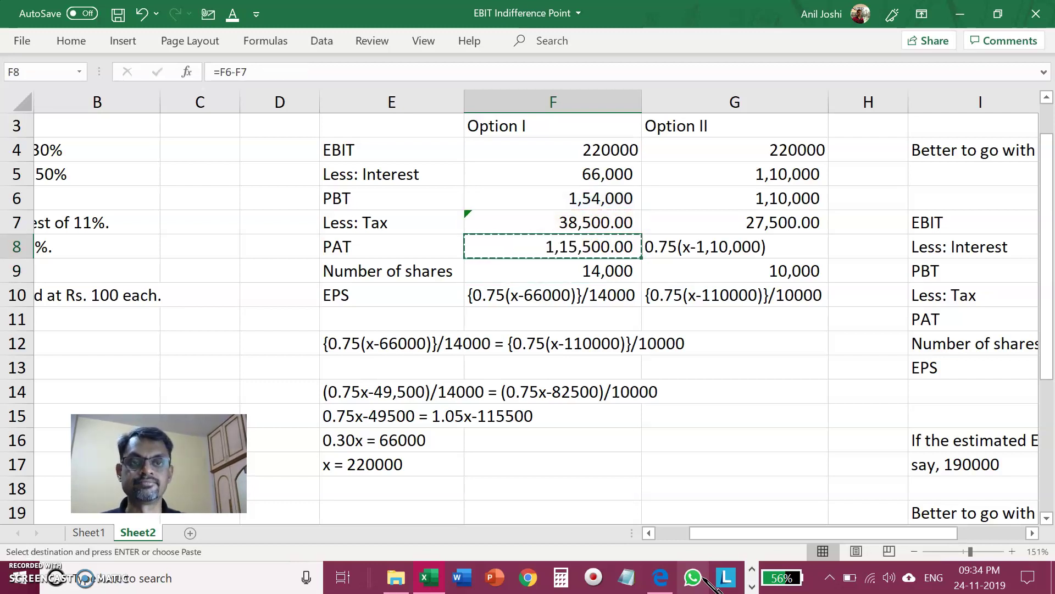
key("Right")
key("Return")
key("shift+Left")
key("shift+Up")
key("shift+Up")
key("shift+Up")
key("shift+Up")
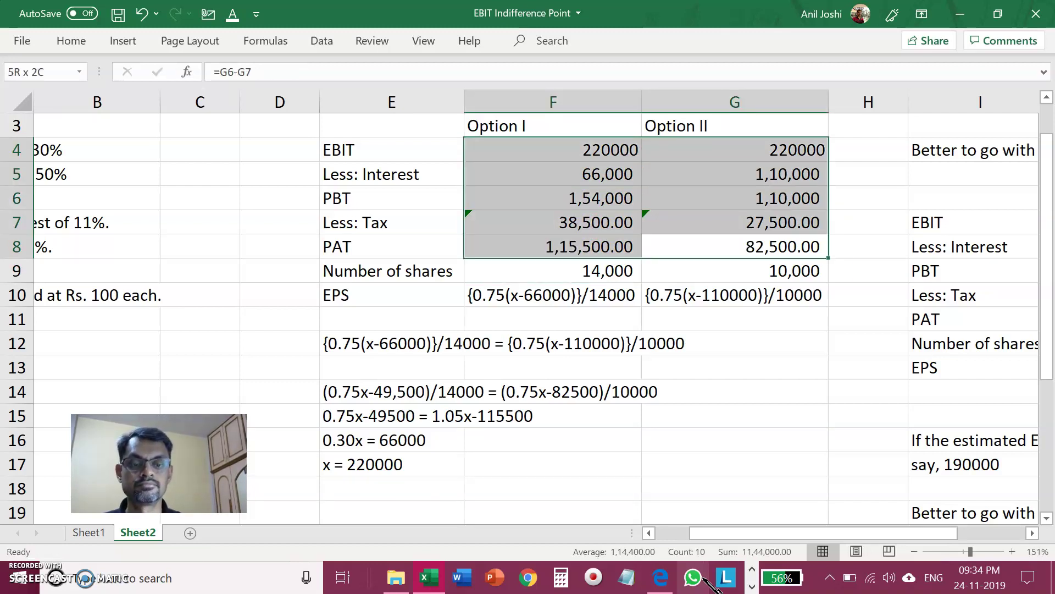
Format the option figures F4:G8 in Comma Style with no decimals
key("alt+h")
key("k")
key("9")
key("9")
key("Down")
key("Left")
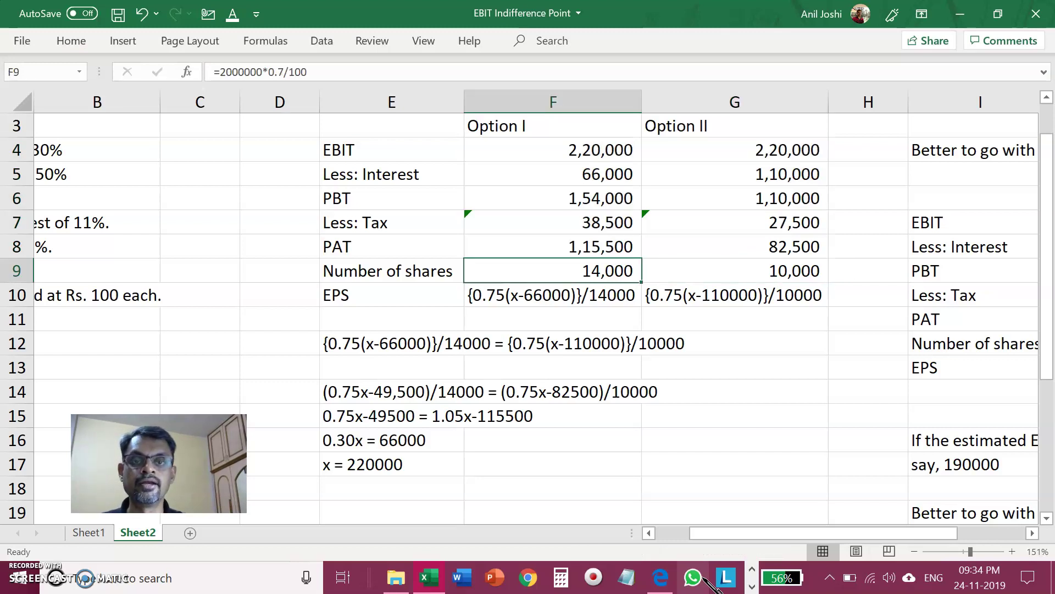
key("Right")
Enter Option I's EPS as =F8/F9 in F10 and right-align it
key("Down")
key("Left")
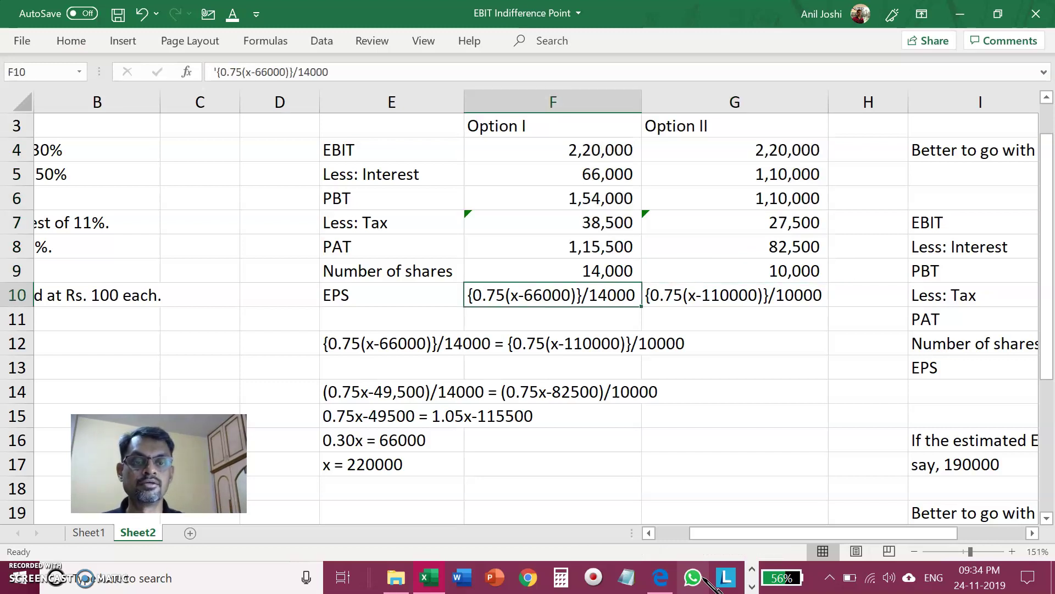
type("=")
key("Up")
key("Up")
type("/")
key("Up")
key("Return")
key("Up")
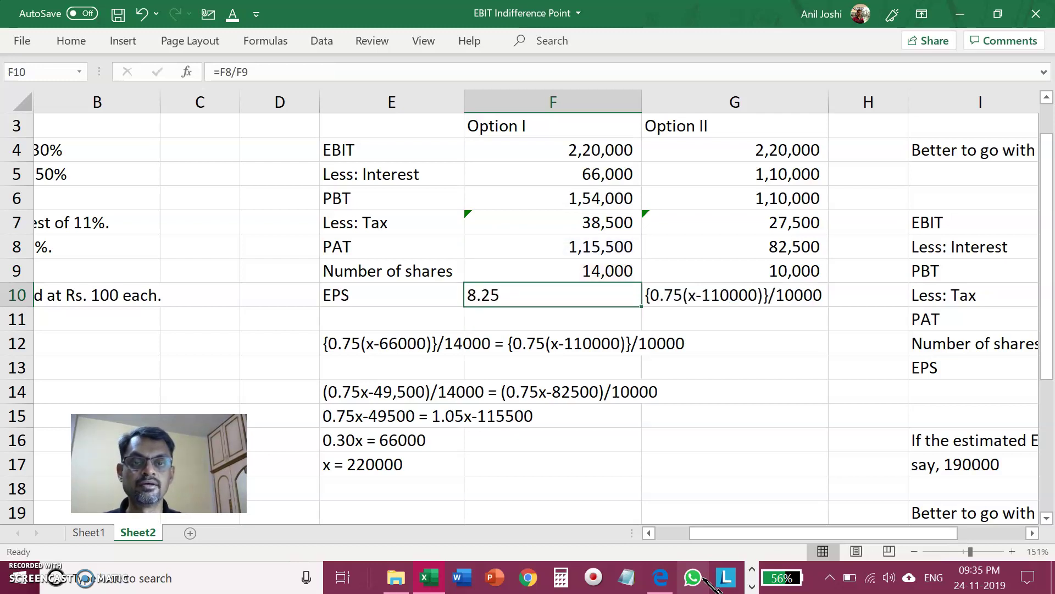
key("alt")
key("h")
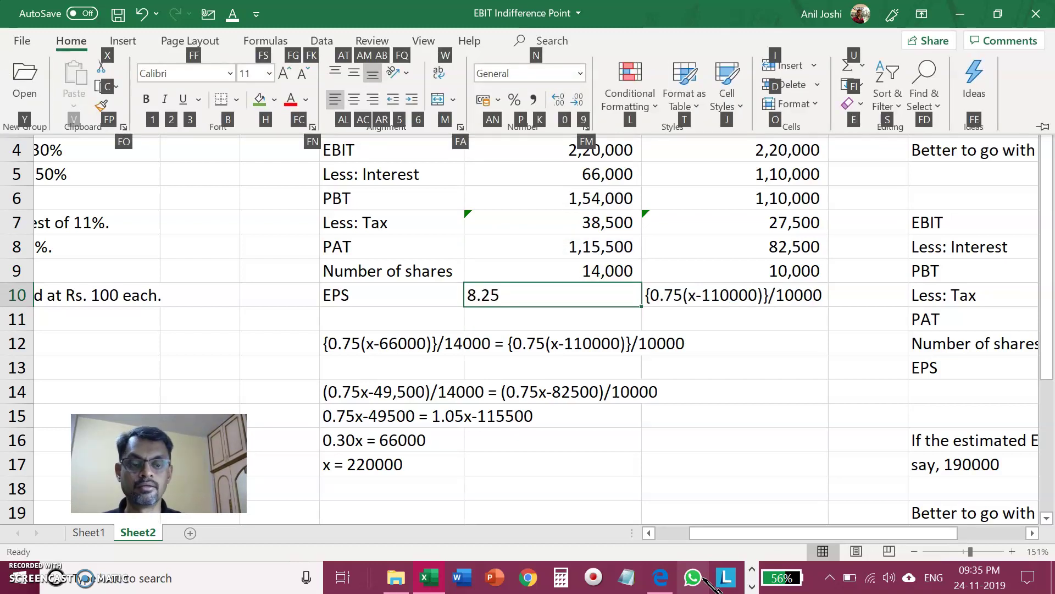
key("a")
key("r")
Copy the EPS formula to G10, giving 8.25 for both options
key("ctrl+c")
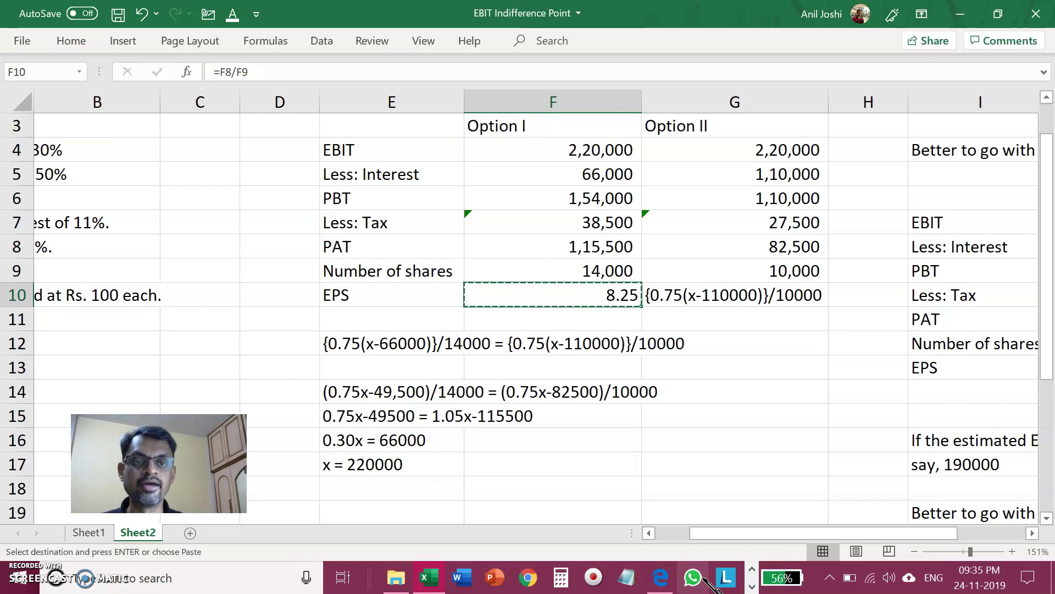
key("Right")
key("Return")
key("Up")
key("Up")
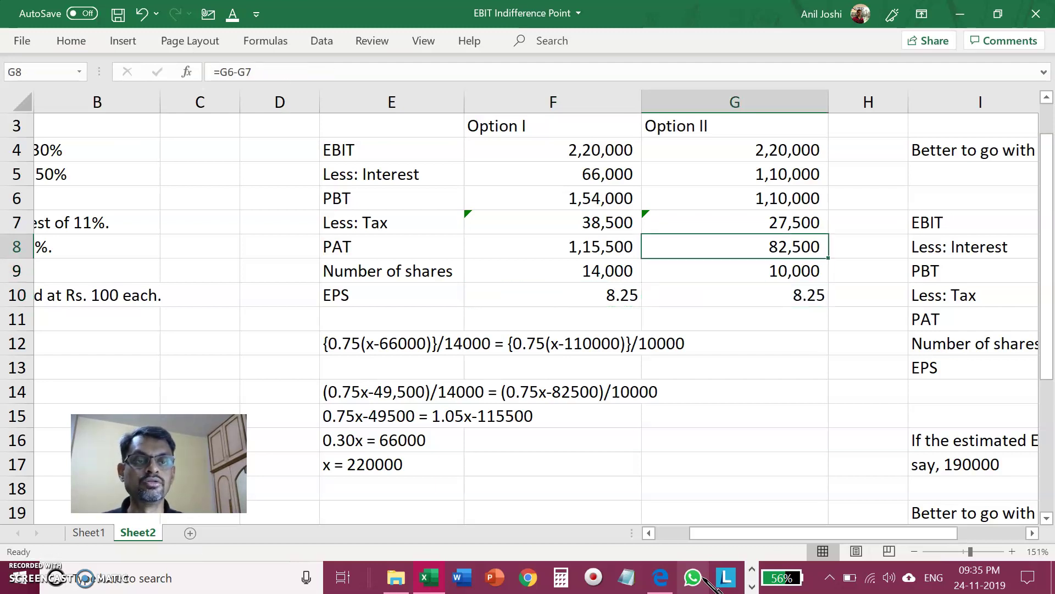
key("Down")
key("Down")
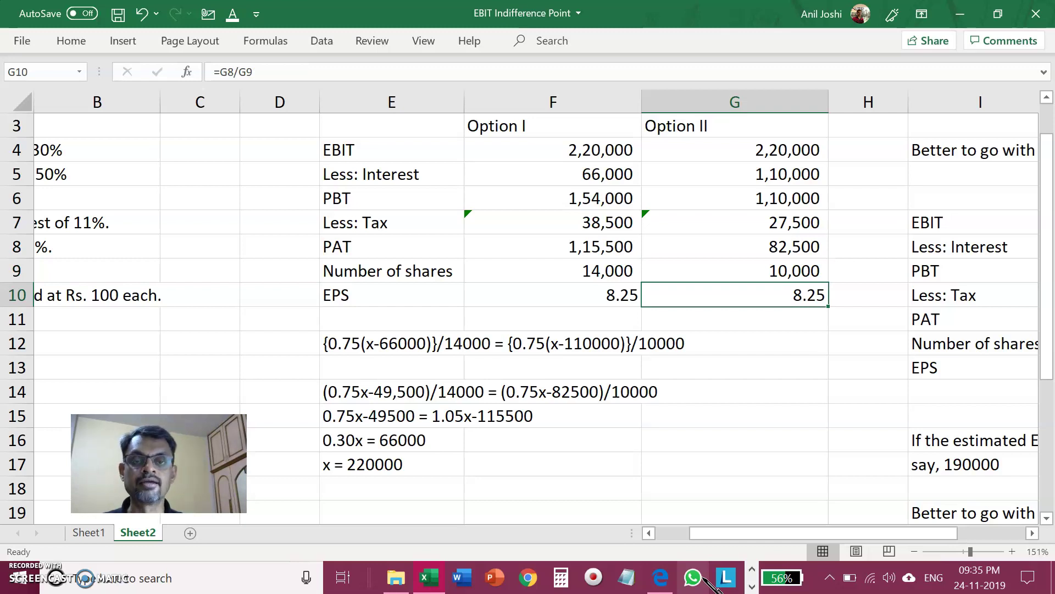
key("Left")
key("Down")
key("Down")
key("Down")
key("Down")
key("Down")
key("Down")
key("Down")
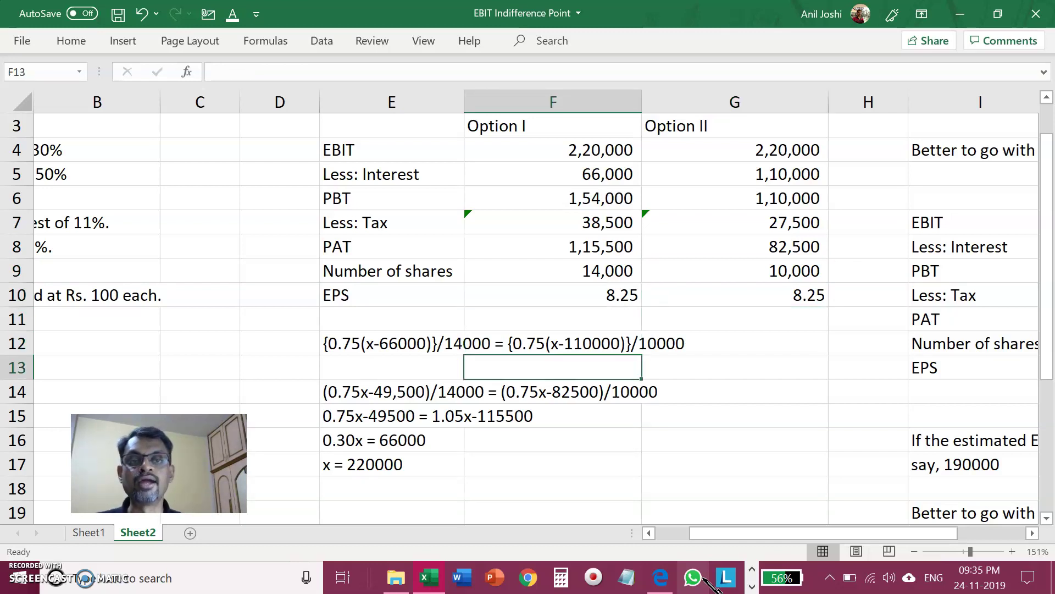
key("Left")
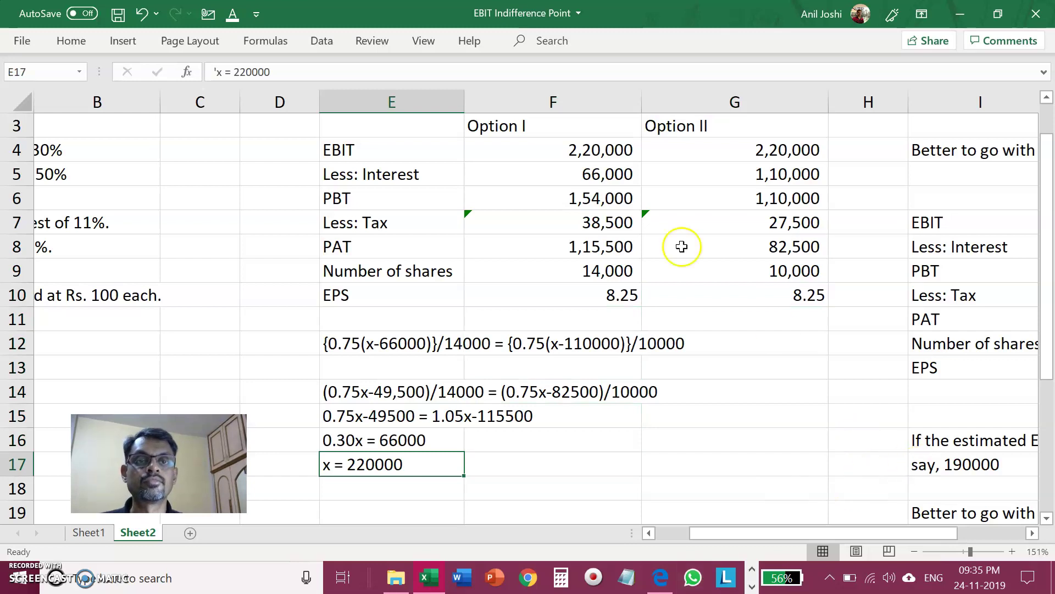
left_click(603, 149)
key("shift+Right")
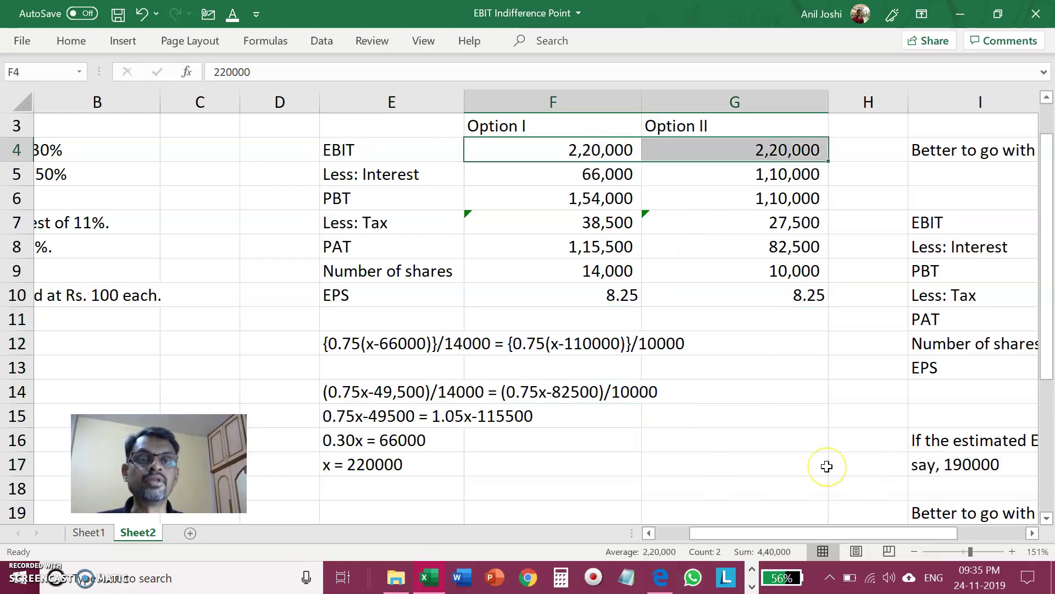
key("Down")
key("Down")
key("Down")
key("Down")
key("Down")
key("Down")
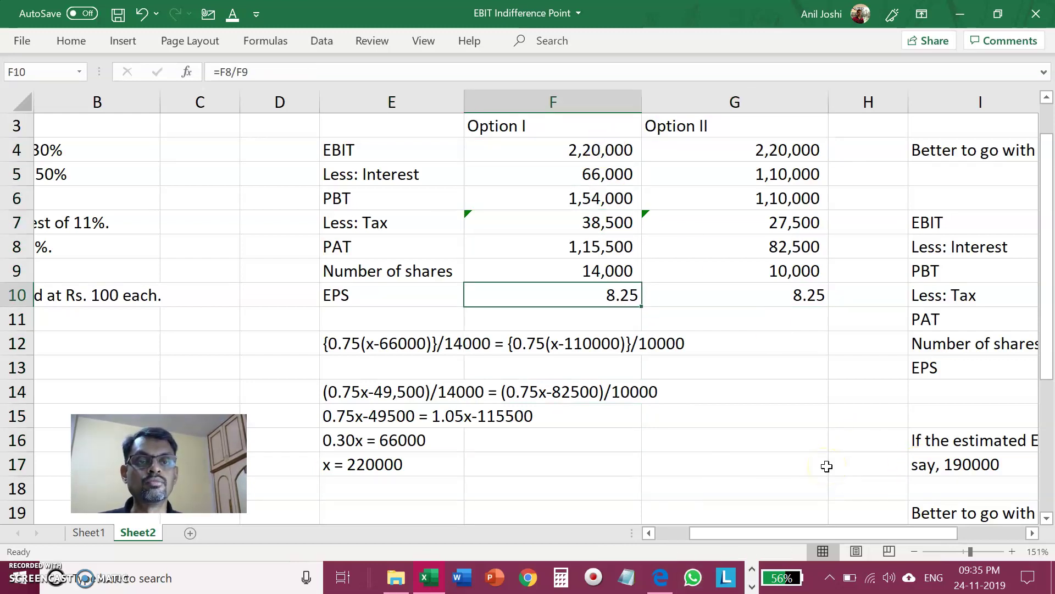
key("shift+Right")
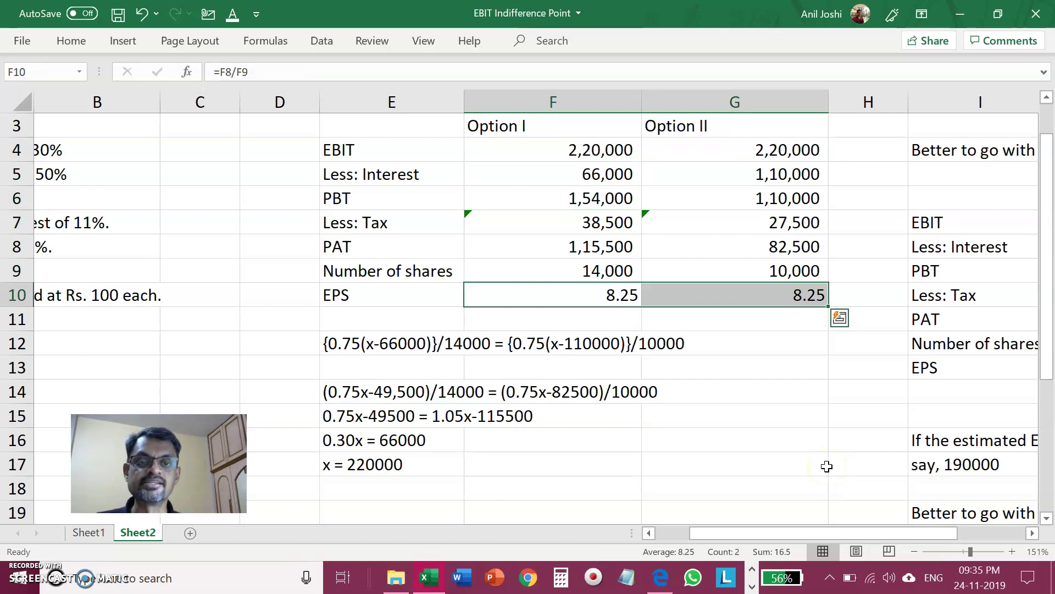